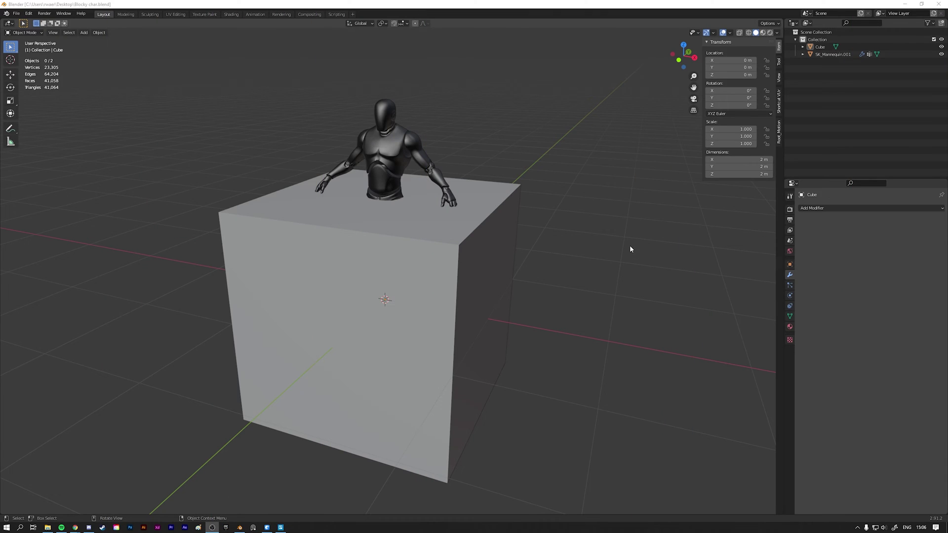
Select the SK_Mannequin figure standing inside the cube.
middle_drag(629, 245, 528, 253)
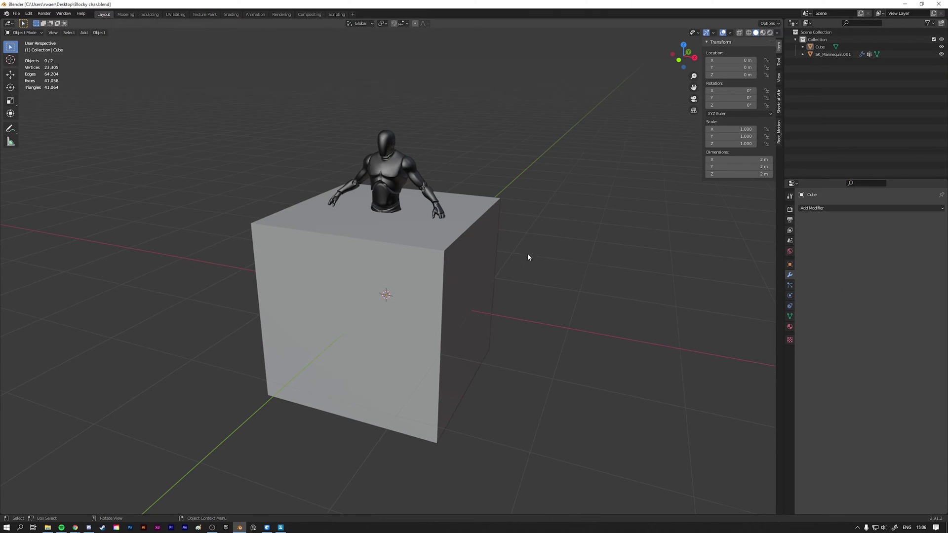
shift+middle_drag(482, 189, 479, 214)
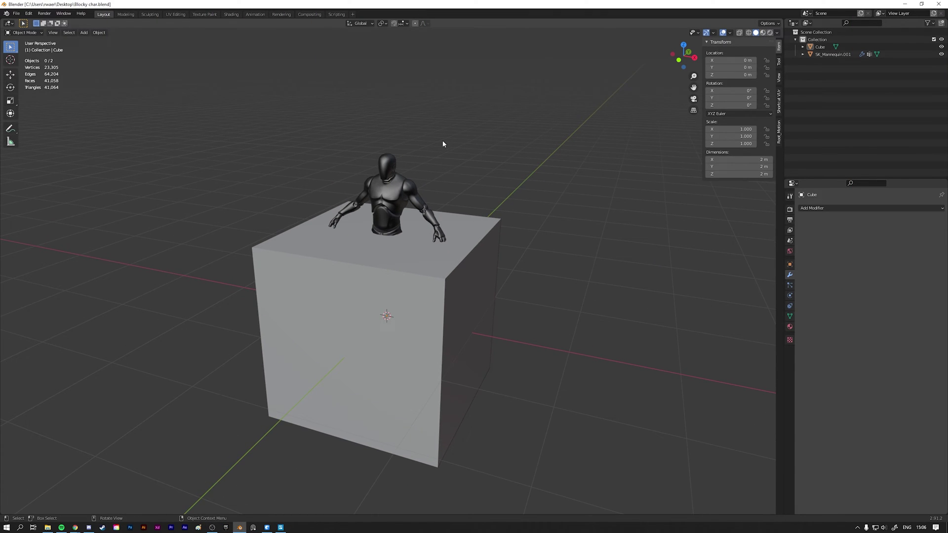
middle_drag(430, 174, 456, 183)
click(410, 184)
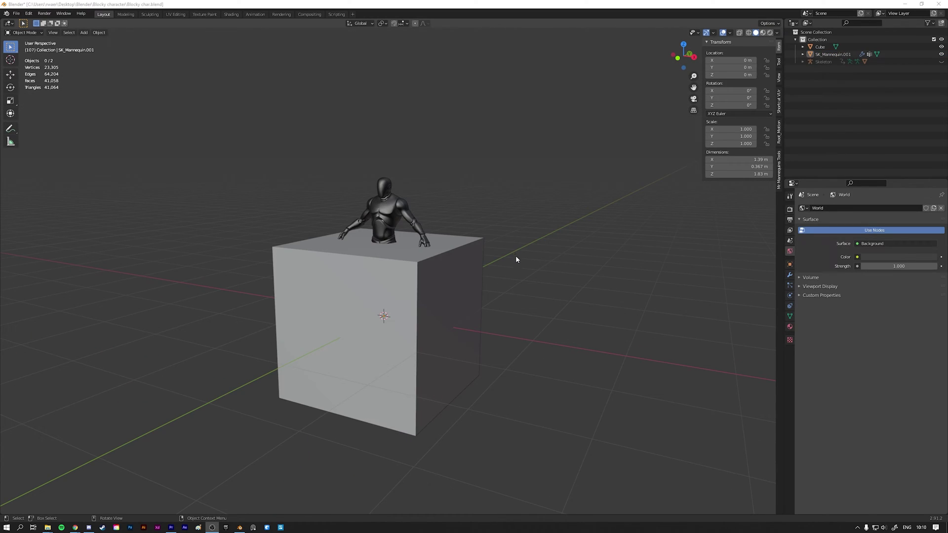
Test-move the cube along X, then reset it to the origin with Alt+G.
middle_drag(516, 259, 513, 273)
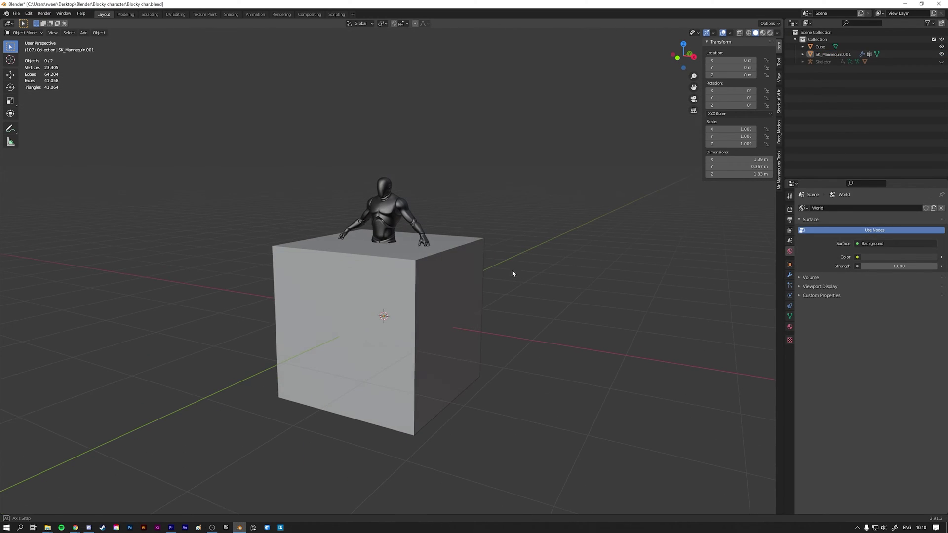
click(455, 279)
key(g)
key(x)
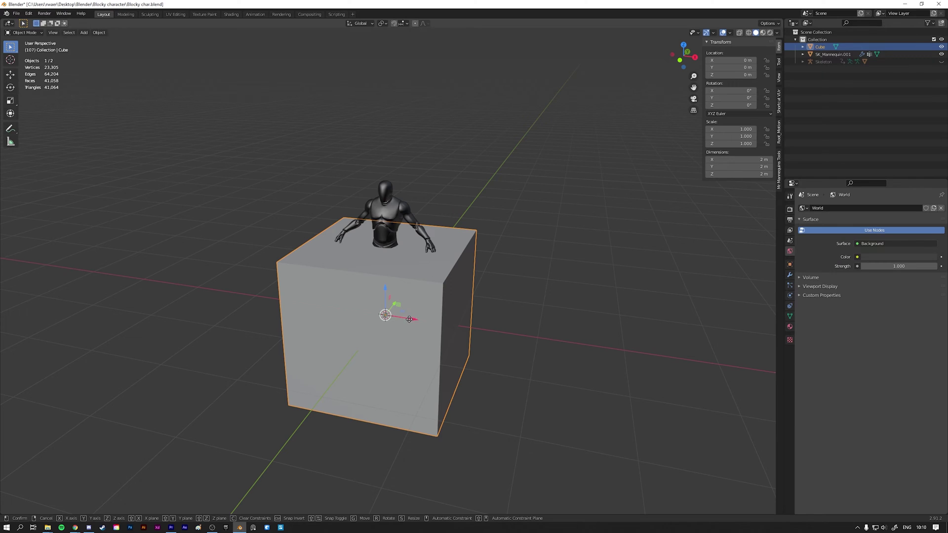
click(485, 378)
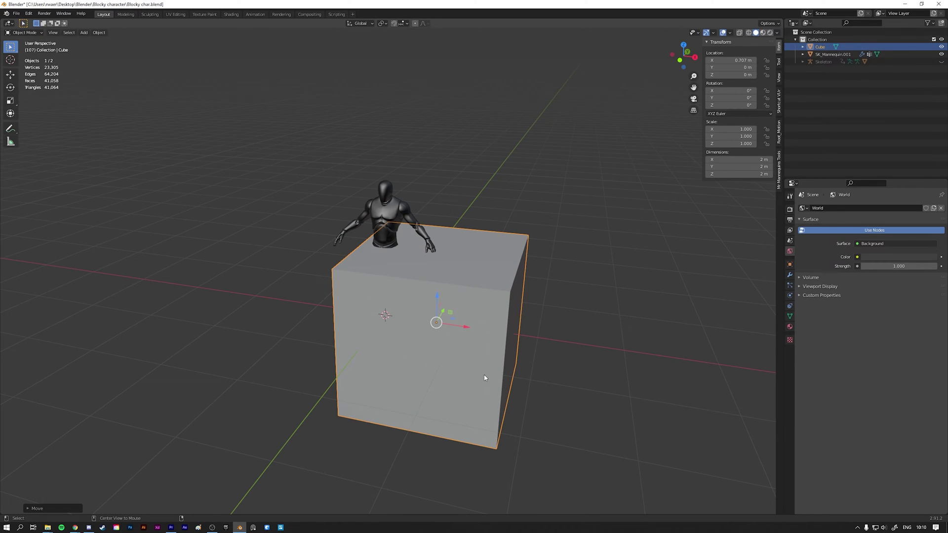
key(alt+g)
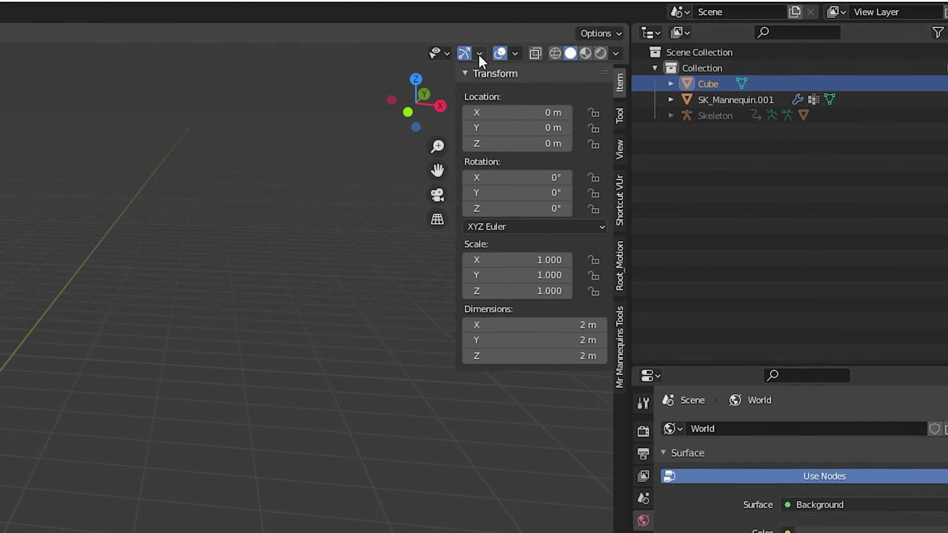
Enable the object Move gizmo and slide the mannequin left to X −2.52 m.
click(479, 53)
click(423, 207)
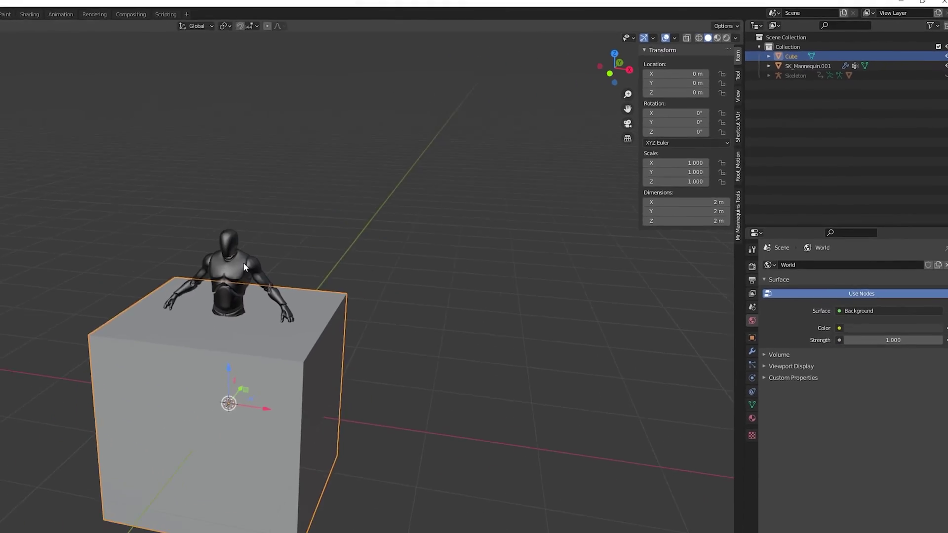
click(397, 207)
drag(415, 320, 243, 296)
Reselect the cube and view the scene from a frontal angle.
click(386, 280)
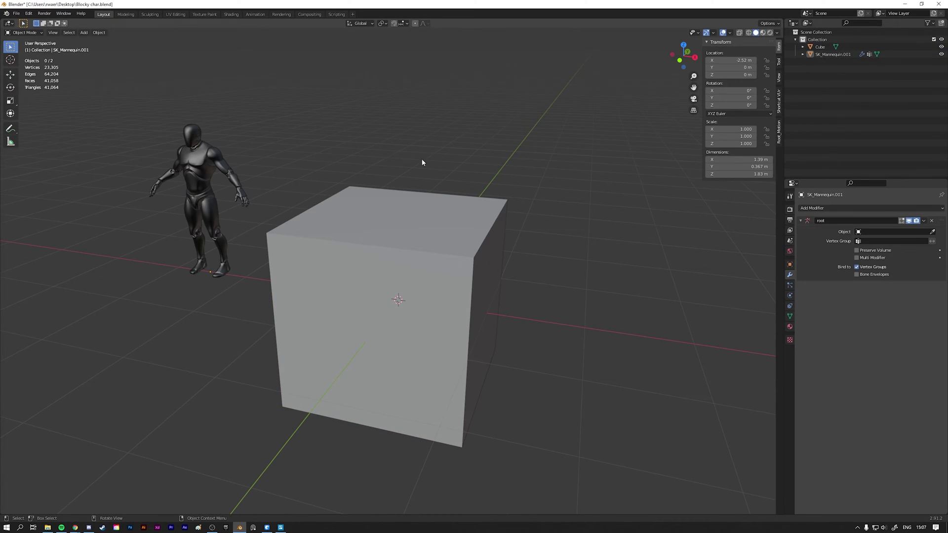
mouse_move(422, 162)
middle_down()
mouse_move(521, 148)
mouse_move(415, 157)
middle_up()
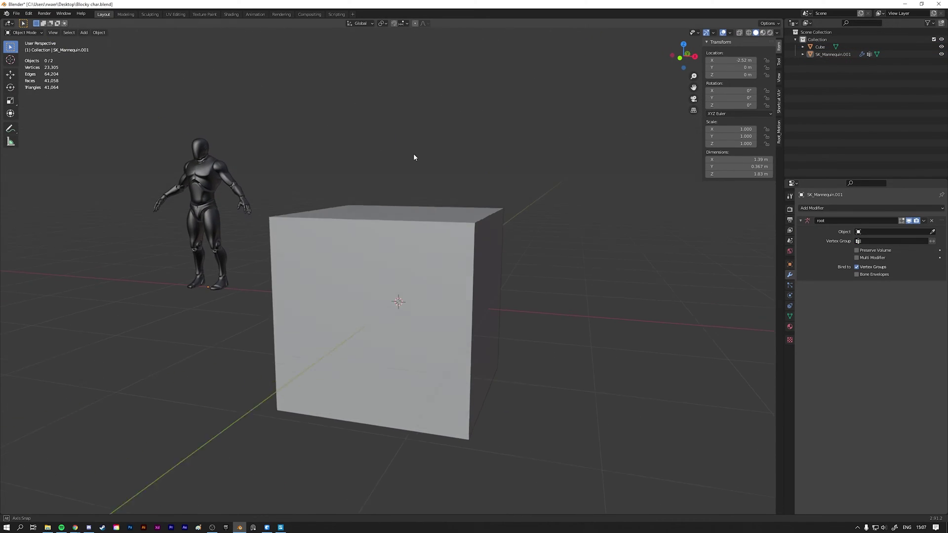
click(443, 227)
middle_drag(443, 227, 497, 238)
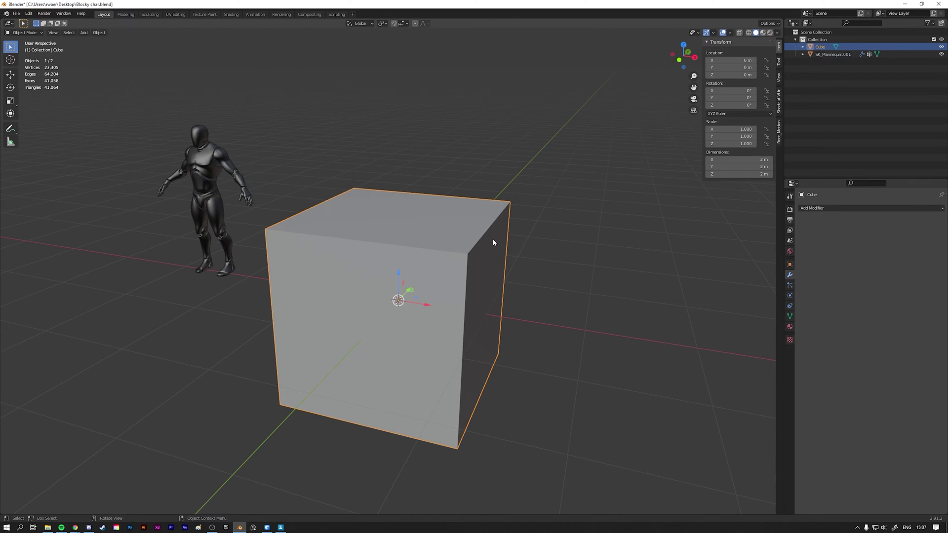
In face-select Edit Mode, shrink the cube and raise it along Z as the head.
key(Tab)
middle_drag(492, 260, 321, 201)
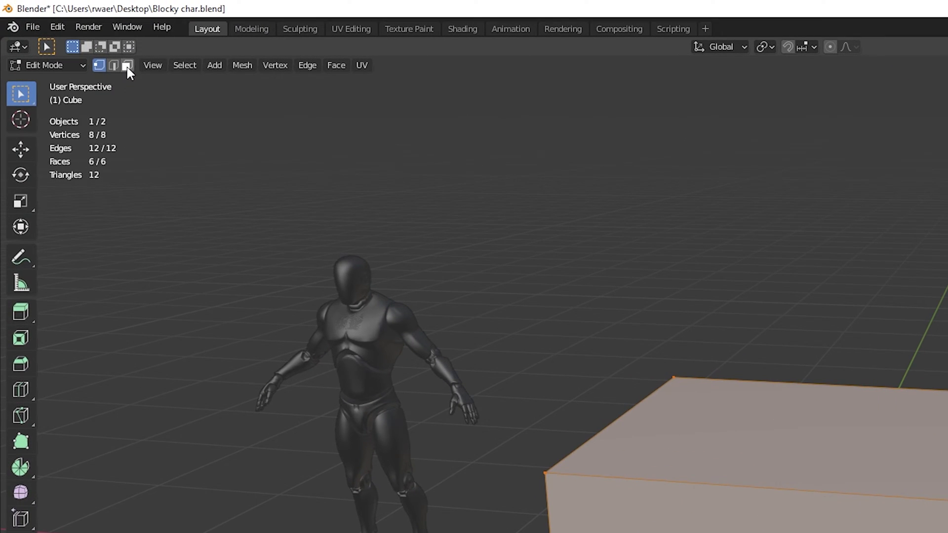
click(128, 71)
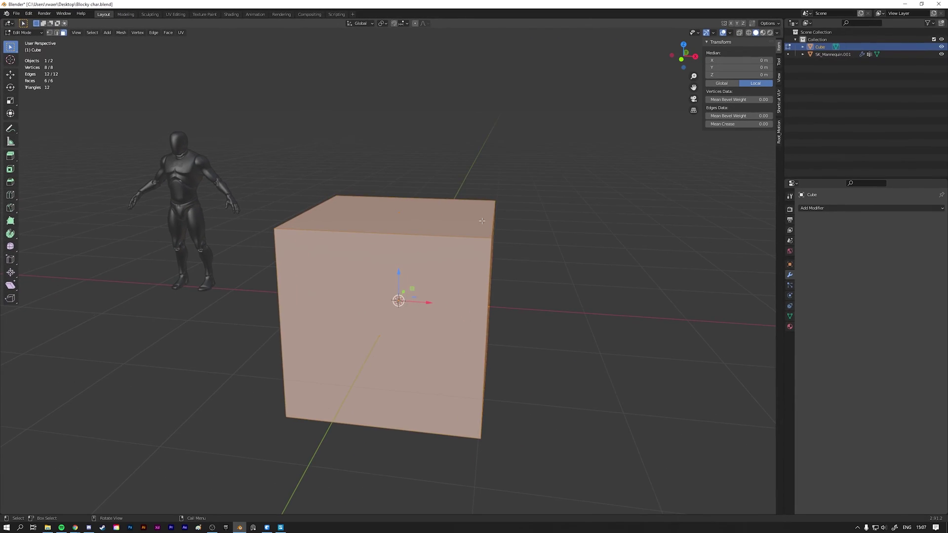
middle_drag(482, 221, 448, 226)
key(s)
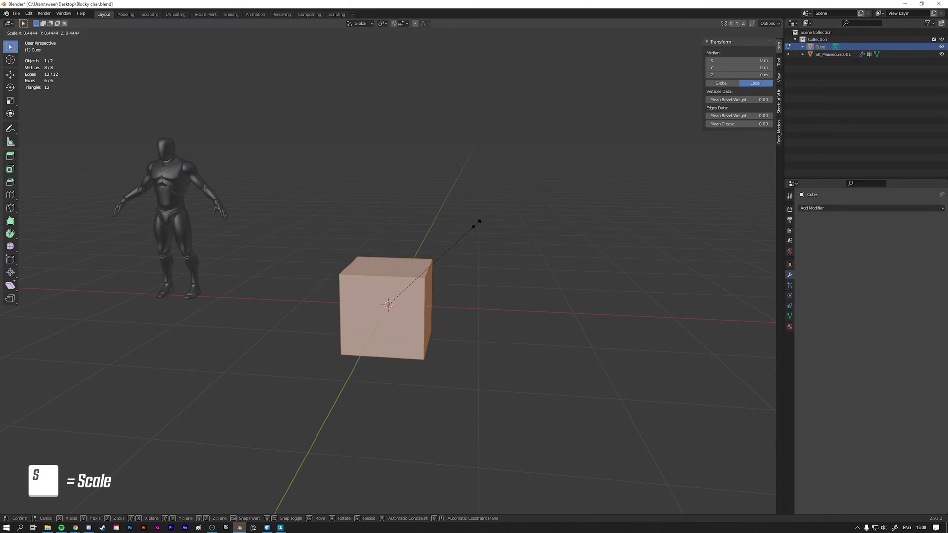
click(410, 281)
key(g)
key(z)
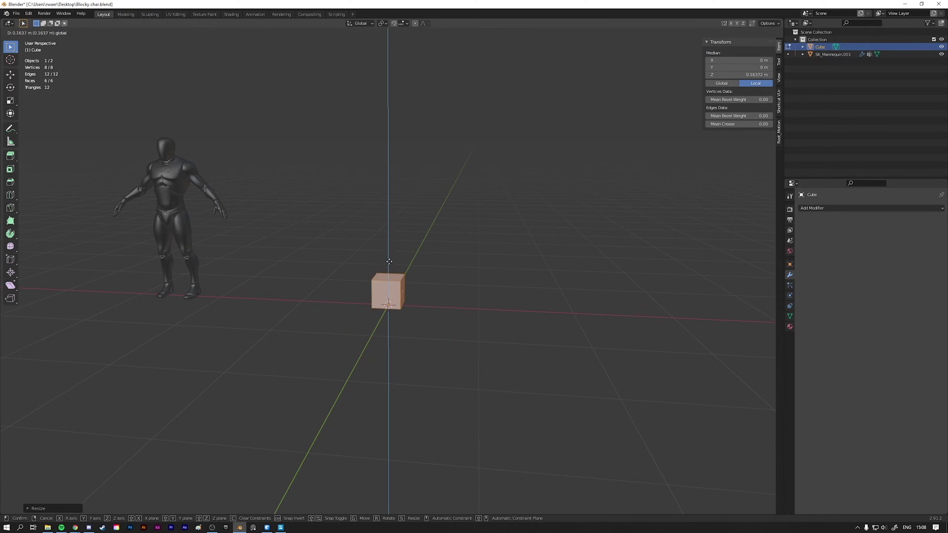
click(383, 151)
middle_drag(383, 151, 411, 222)
Add a second cube to the mesh and shrink it, viewed from the front orthographically.
key(Tab)
key(shift+a)
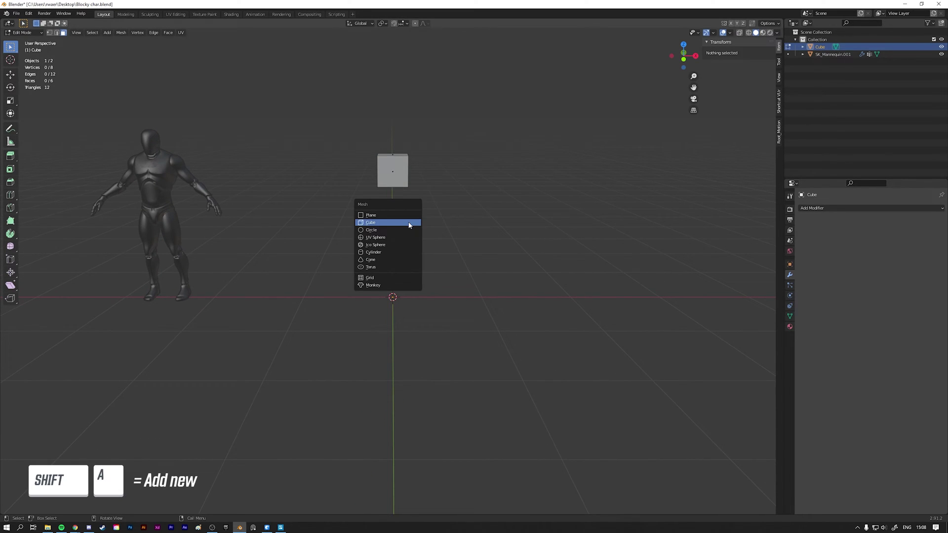
click(409, 223)
middle_drag(508, 275, 482, 269)
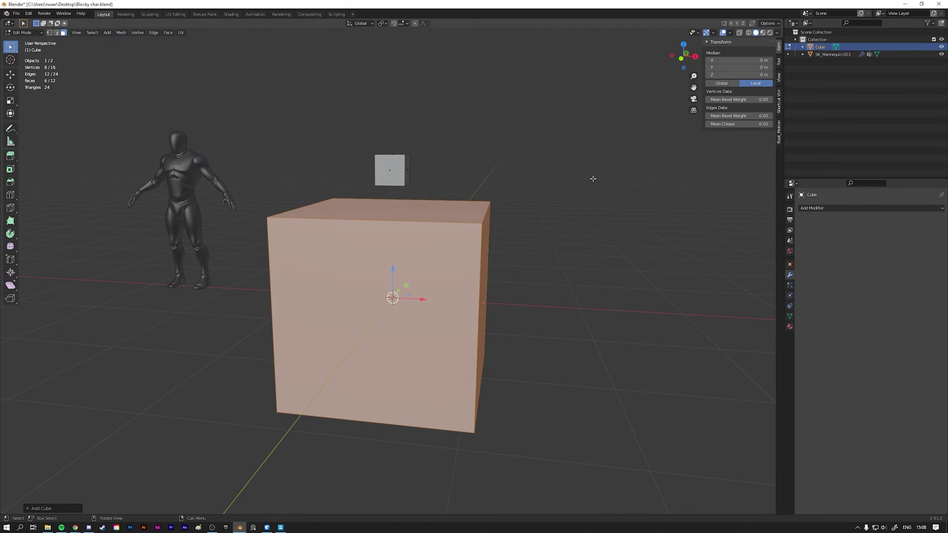
key(s)
click(429, 280)
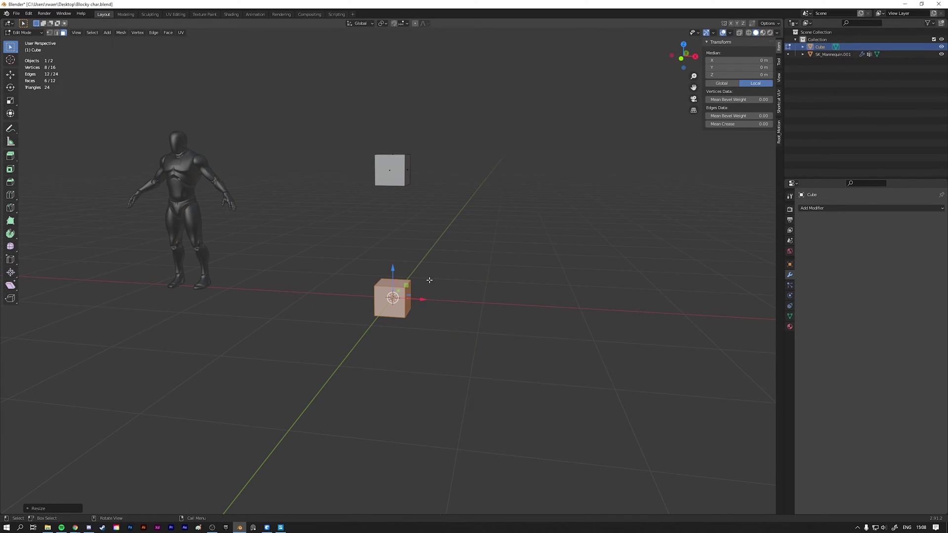
click(681, 60)
scroll(440, 222, up, 4)
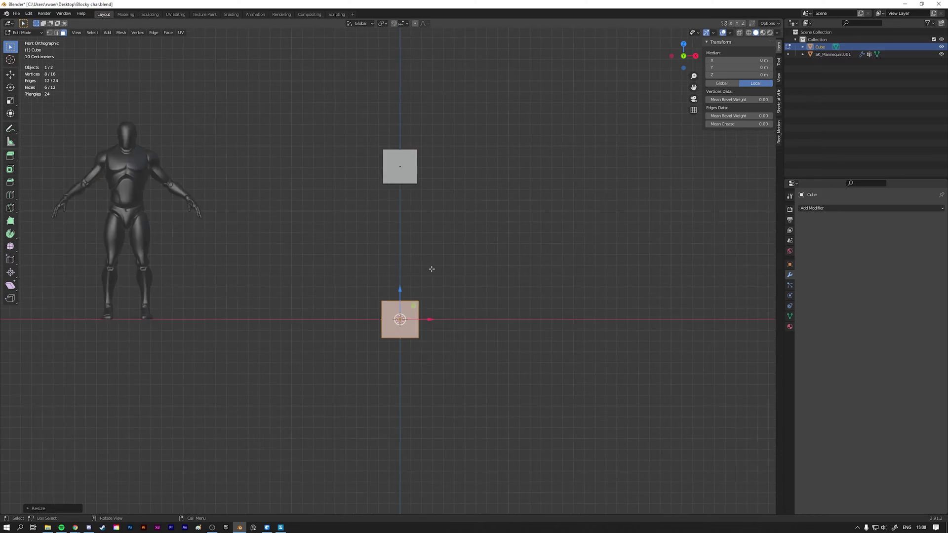
Raise and rescale the new cube so it sits just below the head.
key(g)
key(z)
click(408, 160)
key(s)
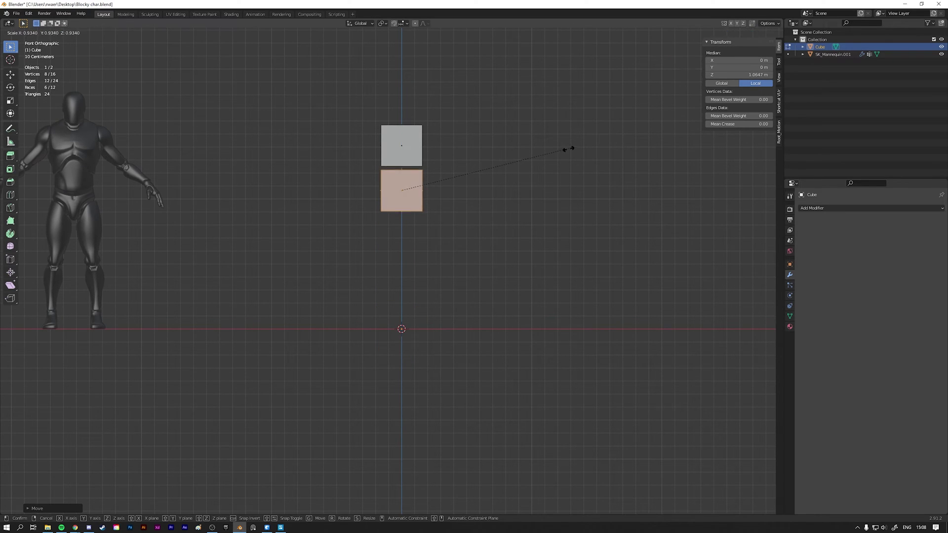
click(538, 152)
drag(403, 166, 401, 159)
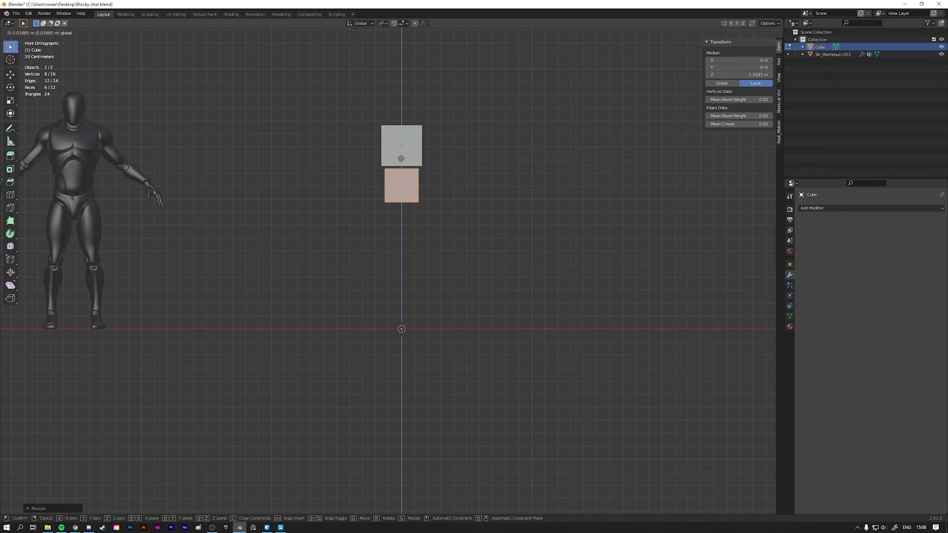
Lower the lower block's bottom face to lengthen the body.
middle_drag(452, 194, 414, 192)
click(407, 209)
click(405, 205)
drag(399, 177, 399, 210)
middle_drag(399, 209, 434, 245)
click(453, 204)
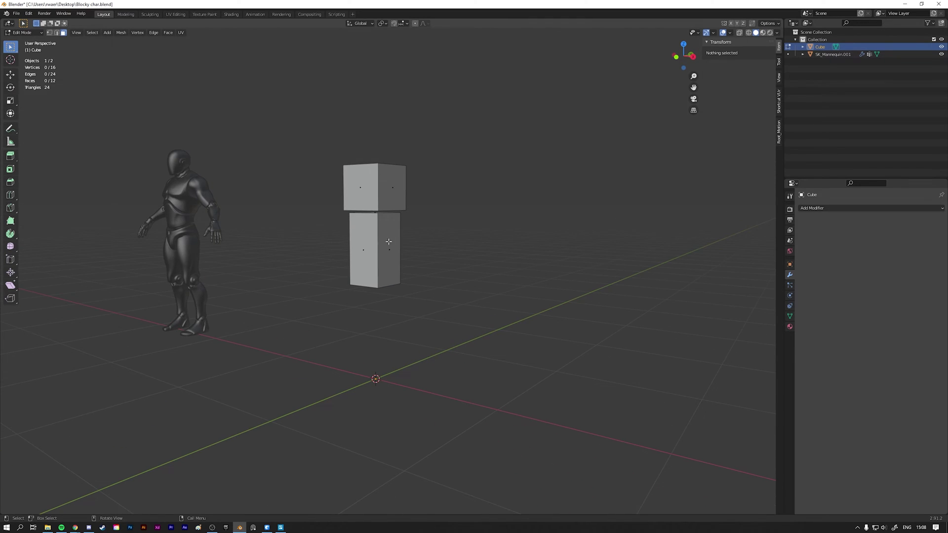
Scale the linked body block to about 0.74 along Y, then return to Object Mode.
key(l)
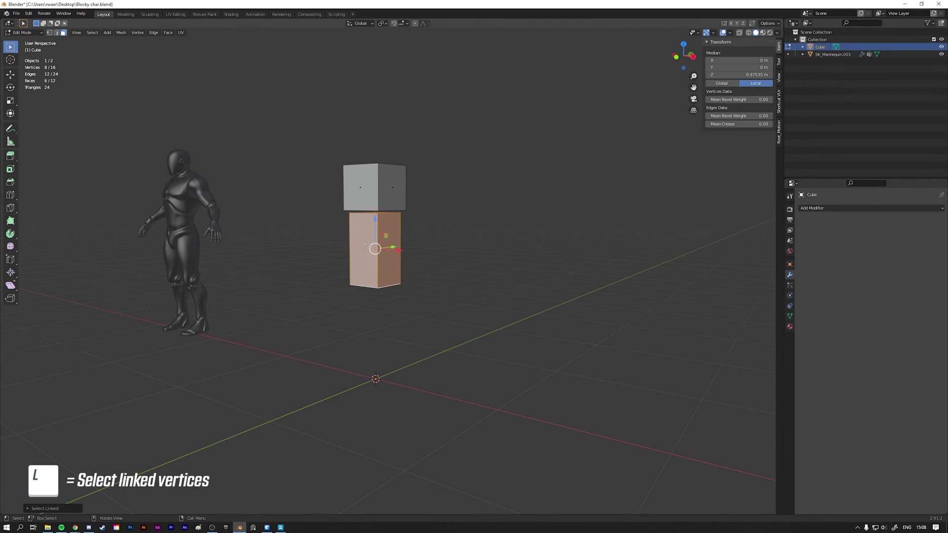
middle_drag(479, 240, 461, 254)
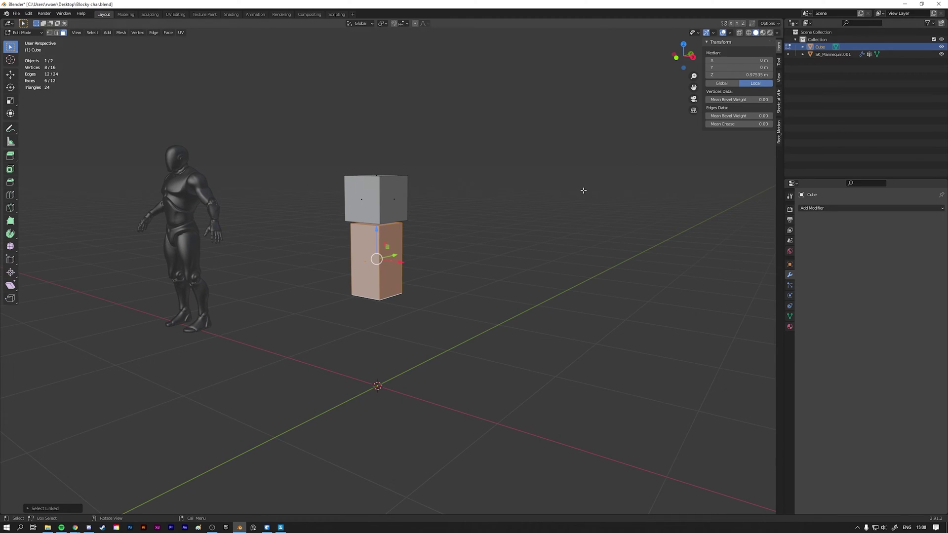
key(s)
key(y)
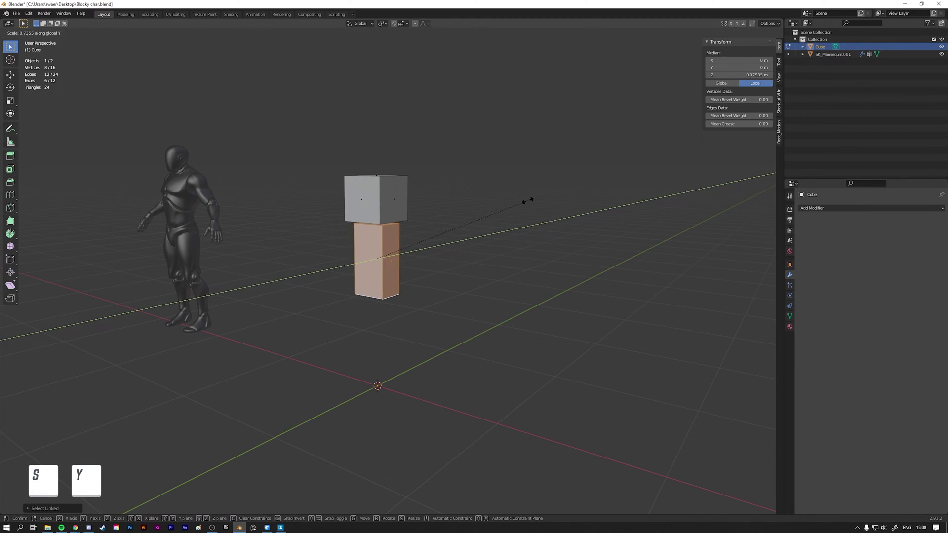
click(532, 197)
middle_drag(475, 262, 489, 268)
key(Tab)
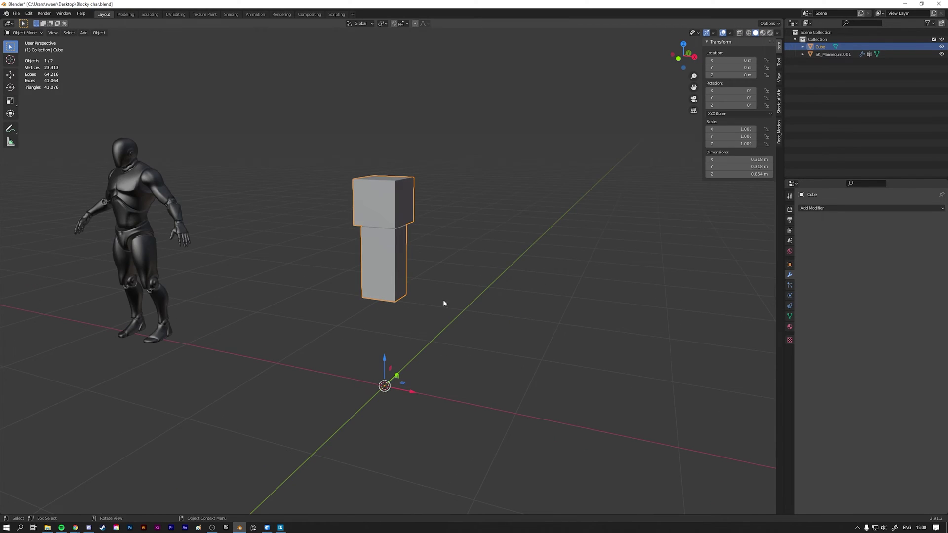
middle_drag(443, 299, 470, 291)
click(469, 292)
shift+middle_drag(543, 304, 532, 307)
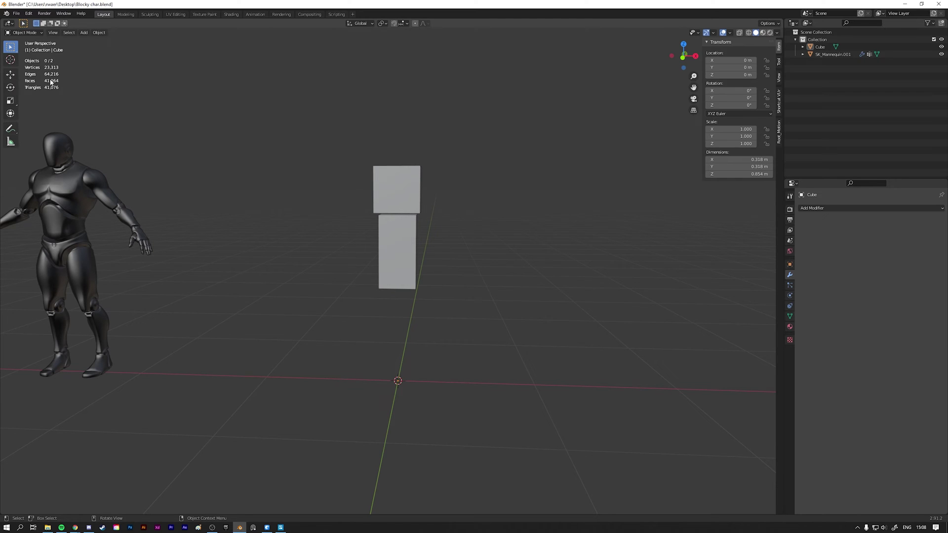
Add a new 2 m cube, Cube.001, at the origin in Object Mode.
click(19, 33)
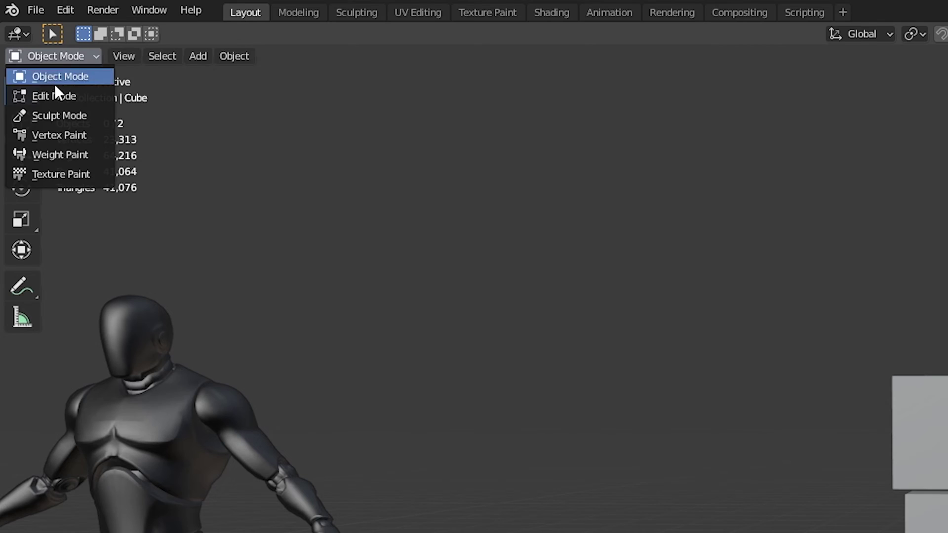
click(50, 78)
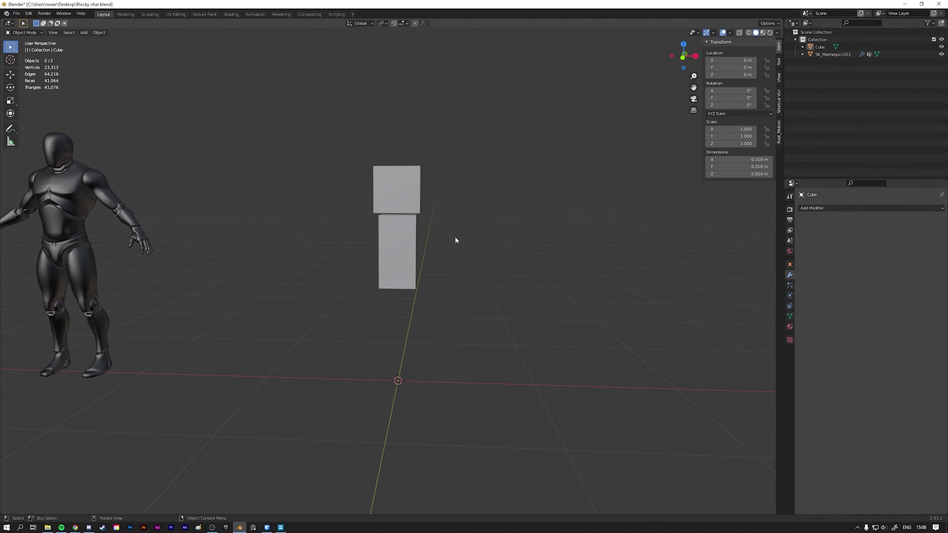
middle_drag(455, 241, 445, 282)
key(shift+a)
mouse_move(428, 327)
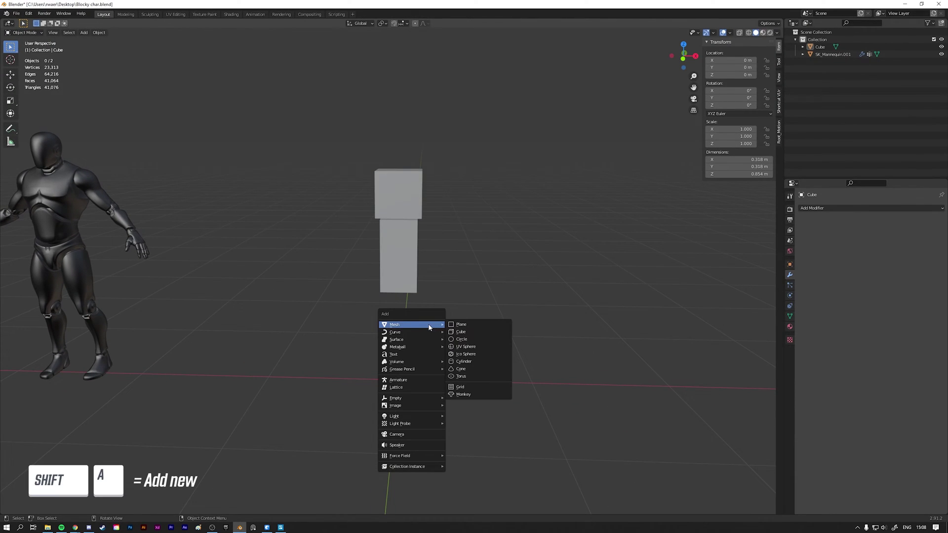
click(460, 333)
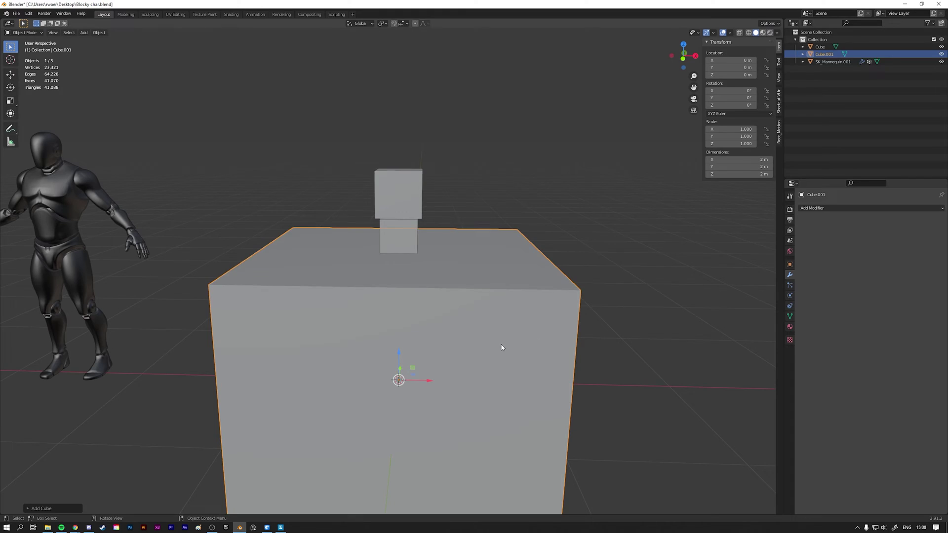
Give Cube.001 a Mirror modifier across the X axis.
middle_drag(427, 336, 523, 300)
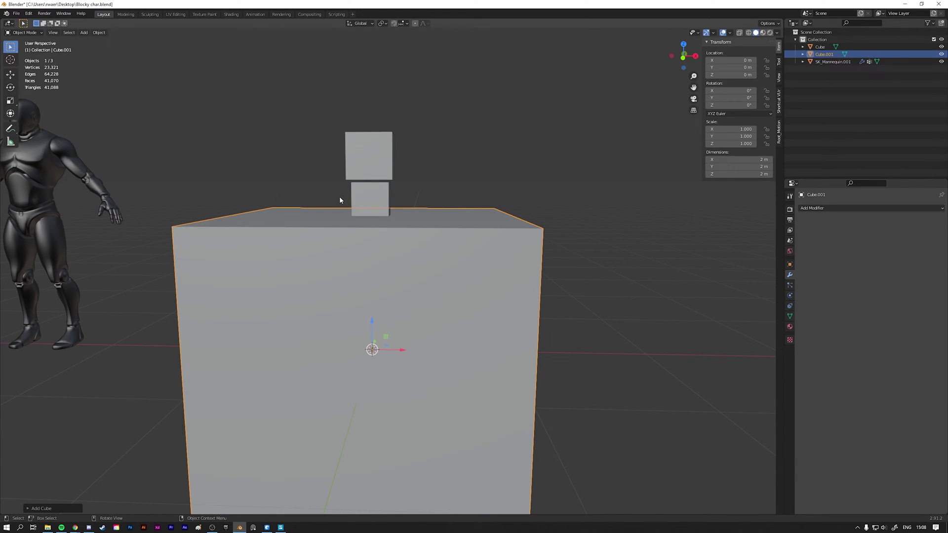
middle_drag(423, 207, 502, 250)
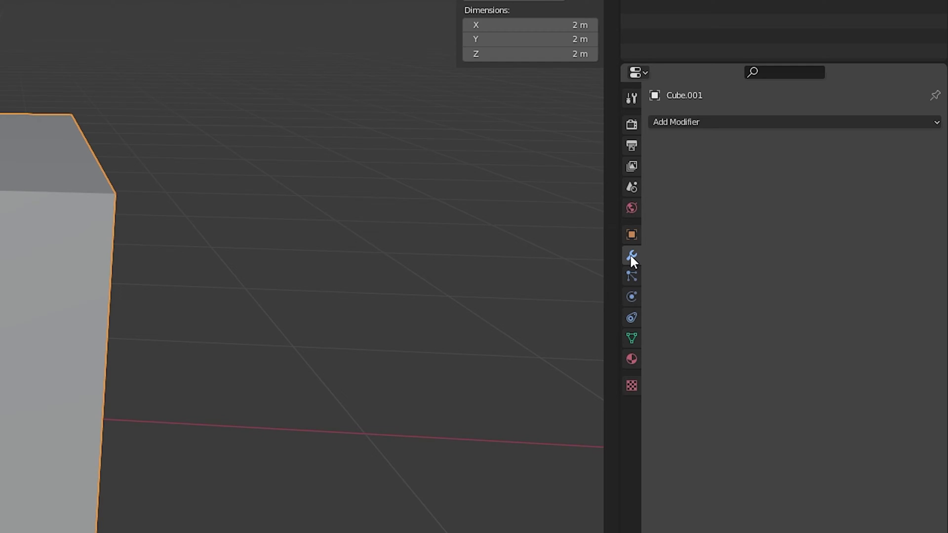
click(704, 123)
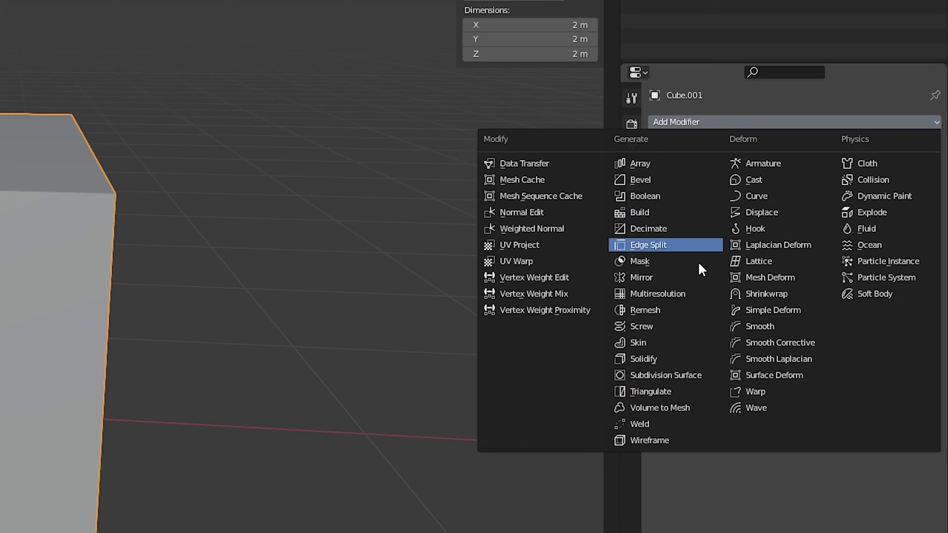
click(645, 278)
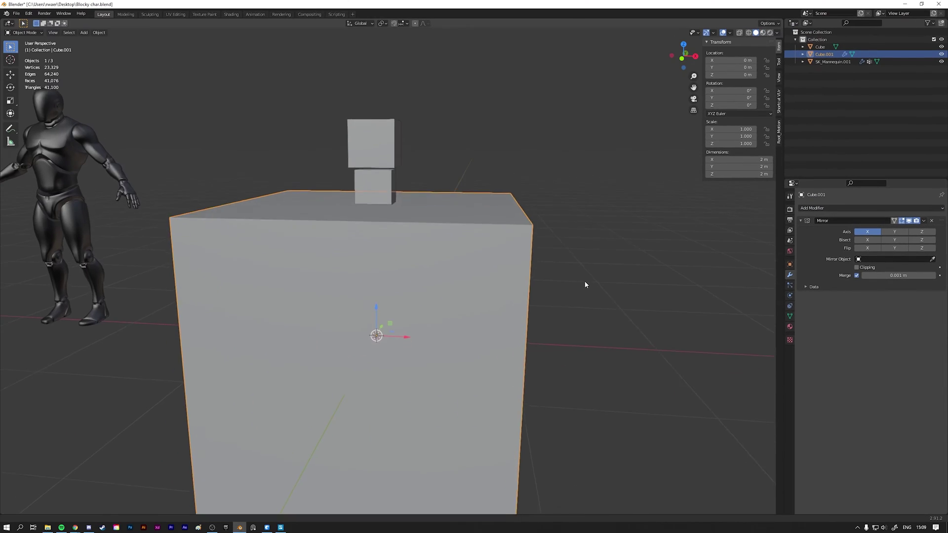
In Edit Mode, select all of Cube.001 and shrink it, viewed from the front.
shift+middle_drag(455, 253, 573, 237)
key(Tab)
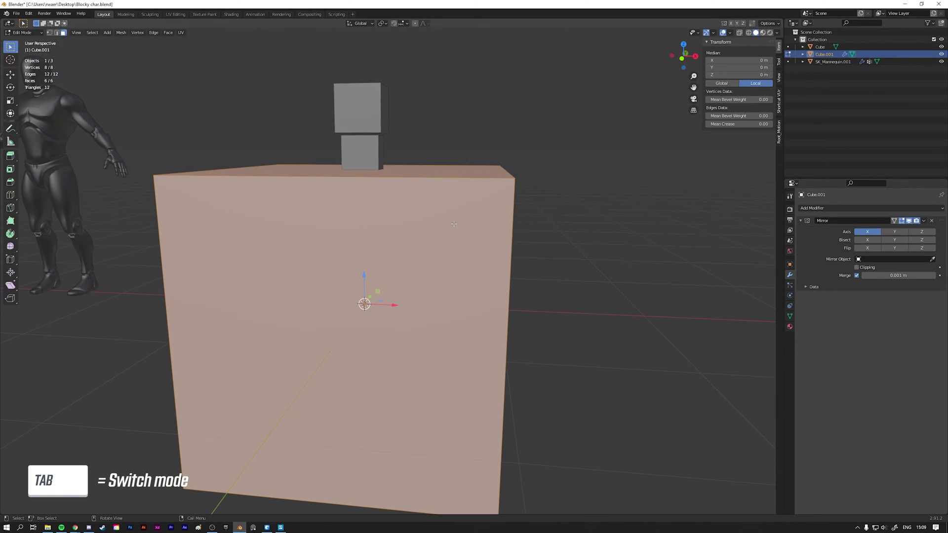
click(573, 237)
key(a)
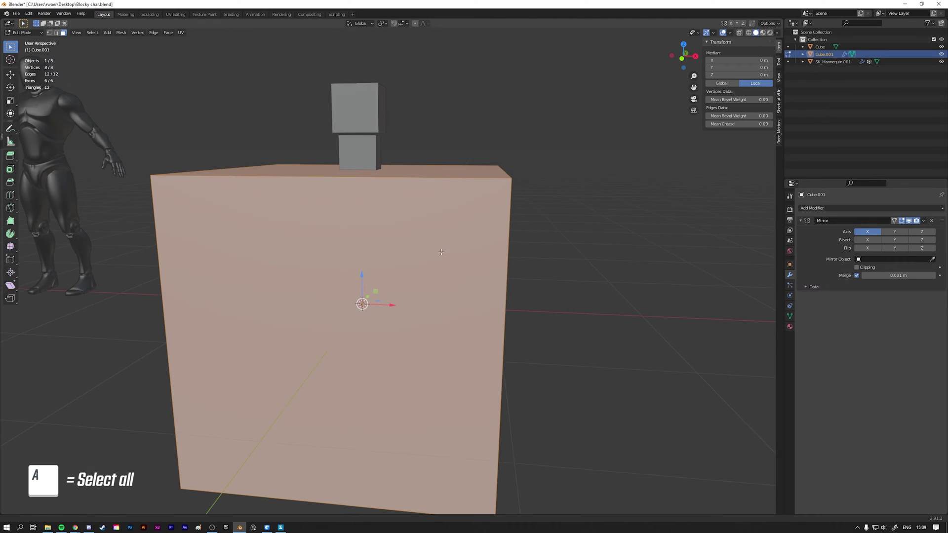
key(s)
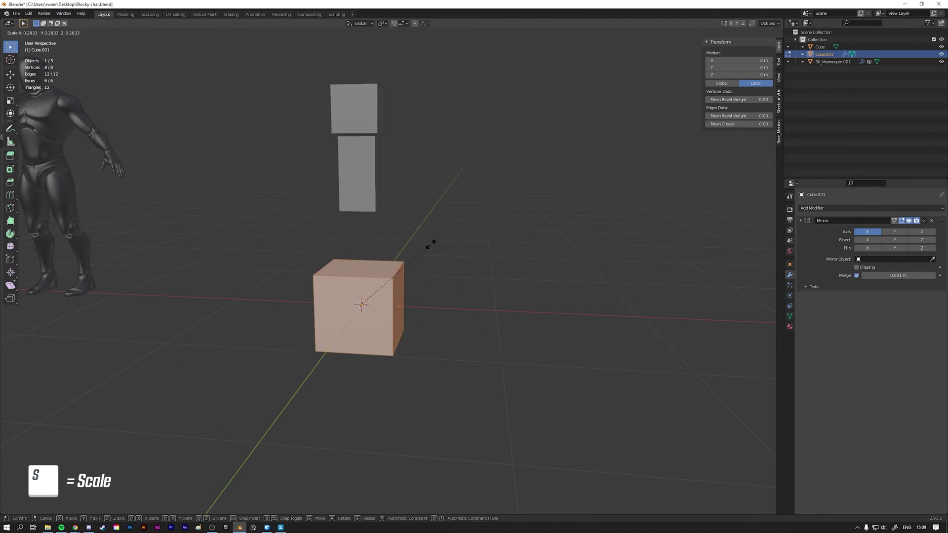
click(393, 279)
middle_drag(592, 128, 614, 121)
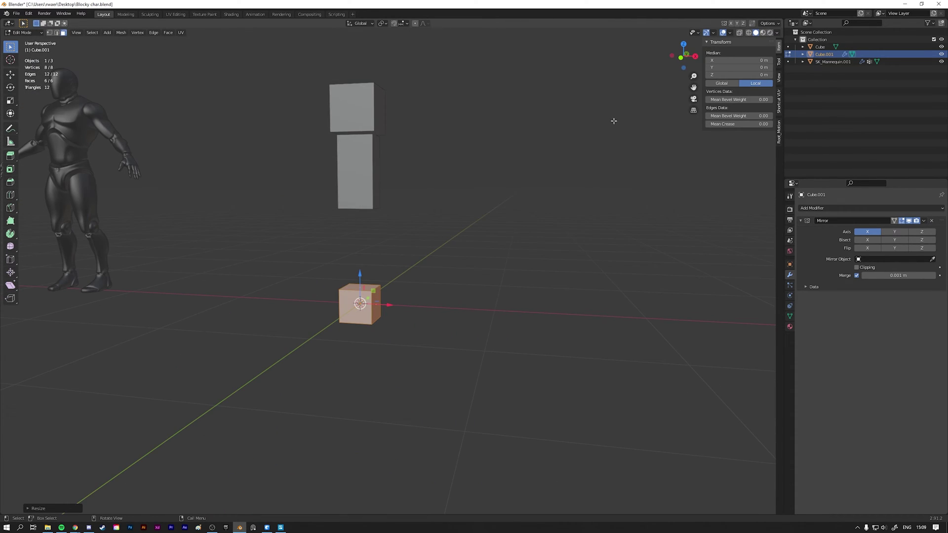
click(681, 58)
shift+middle_drag(364, 308, 384, 292)
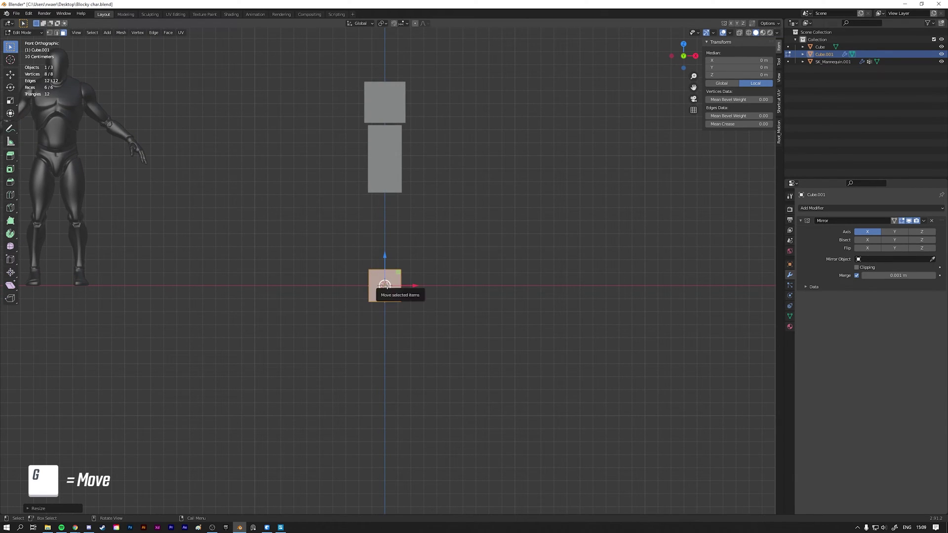
Move and scale the mirrored cube into place beside the torso at shoulder height.
key(g)
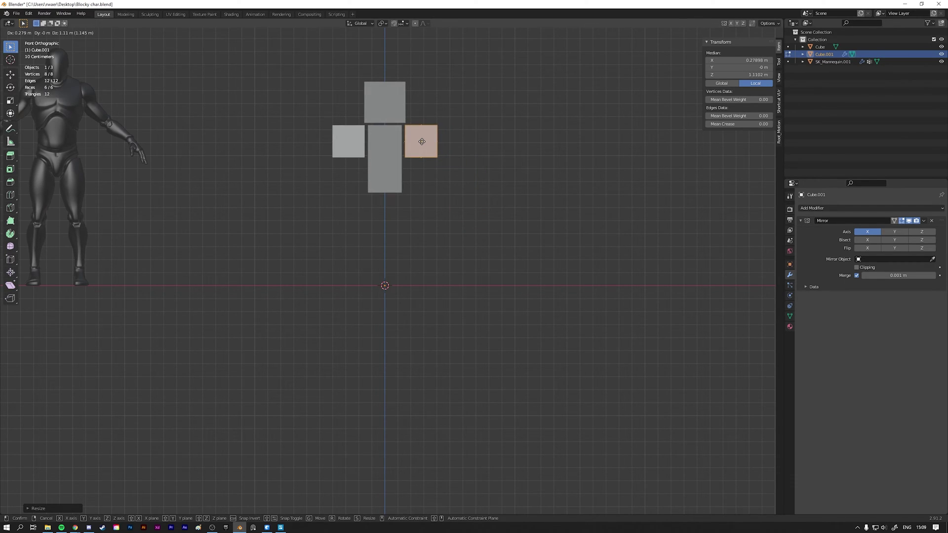
click(422, 142)
key(s)
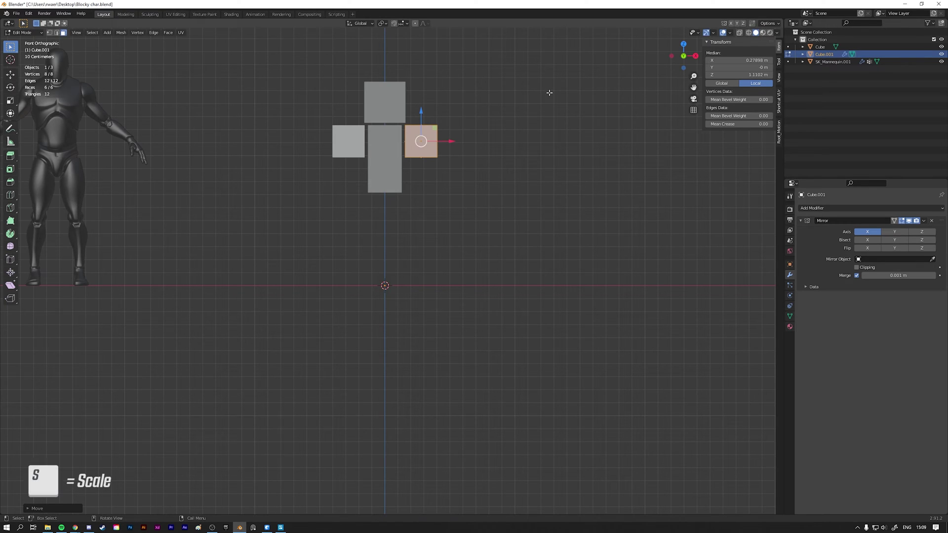
click(494, 112)
key(g)
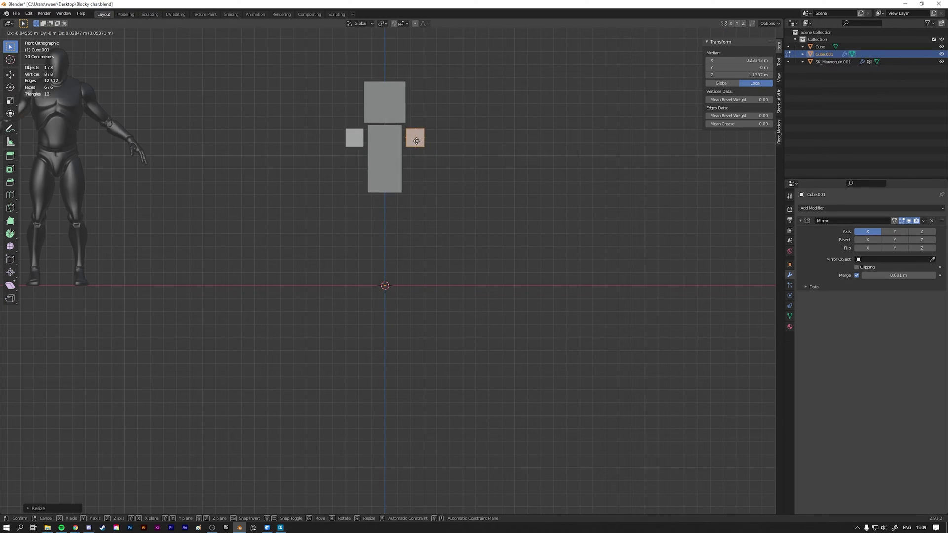
click(414, 138)
scroll(418, 134, up, 4)
key(g)
key(z)
click(446, 127)
shift+middle_drag(496, 215, 487, 210)
middle_drag(607, 291, 575, 262)
Drag the arm's bottom face down to lengthen the arms, then exit to Object Mode.
click(428, 154)
drag(421, 125, 408, 203)
scroll(409, 204, down, 2)
middle_drag(409, 203, 414, 236)
drag(410, 234, 410, 238)
shift+middle_drag(449, 270, 404, 250)
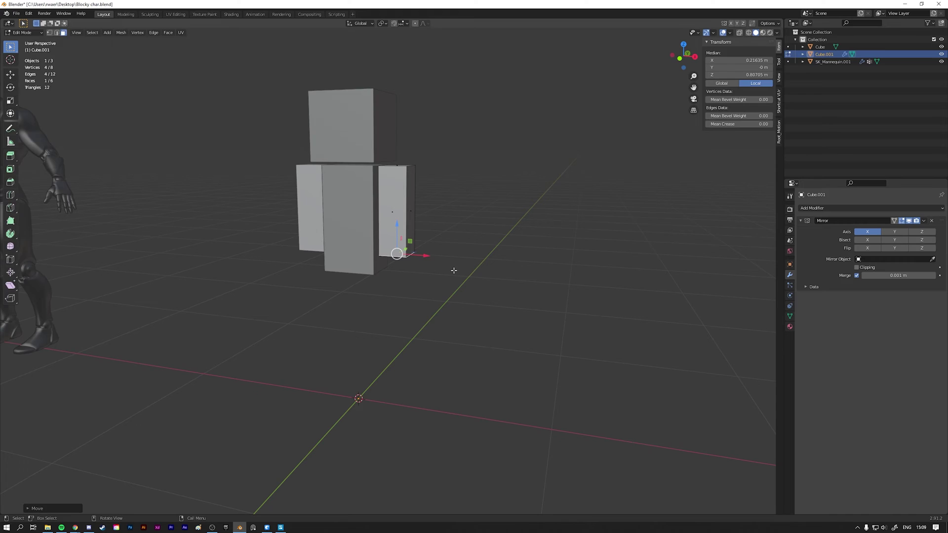
key(Tab)
middle_drag(476, 301, 424, 205)
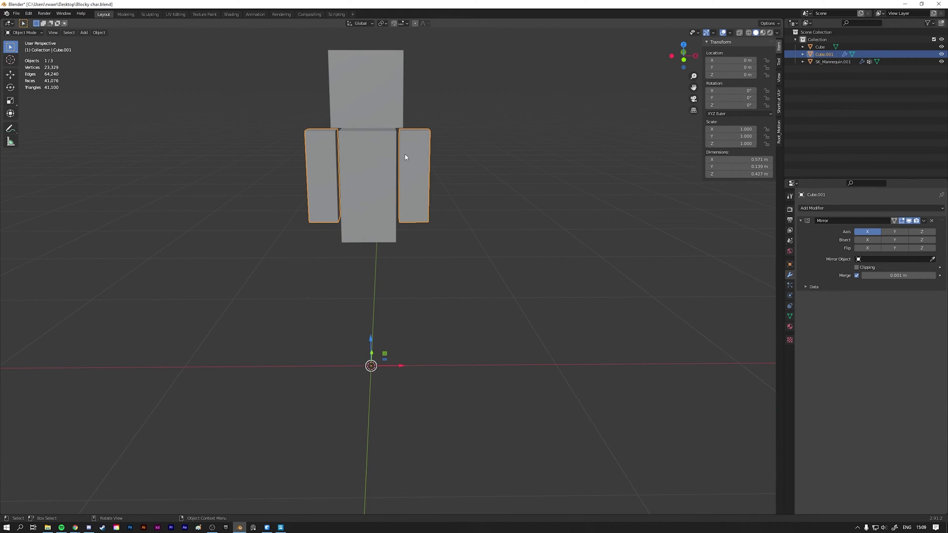
Duplicate the arms in place and select all of the copy's mesh in front view.
middle_drag(405, 157, 429, 262)
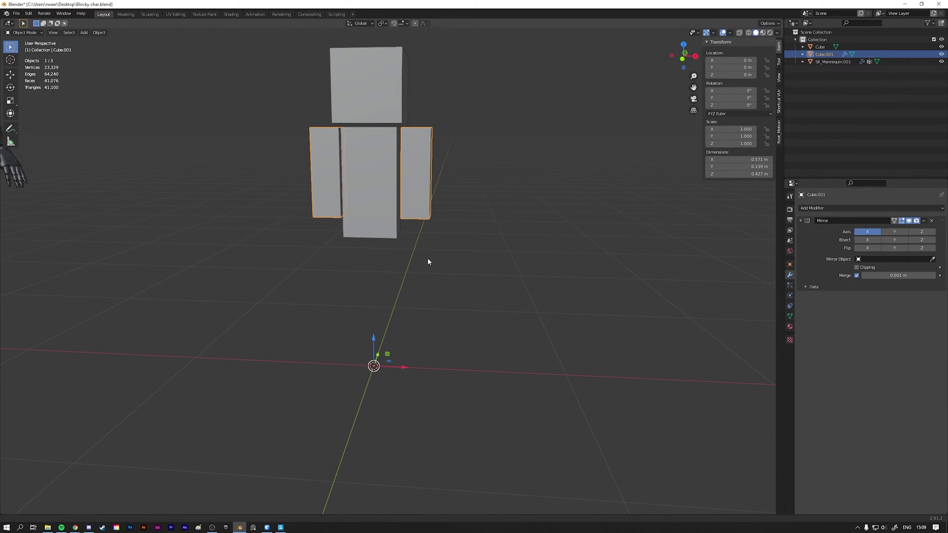
key(shift+d)
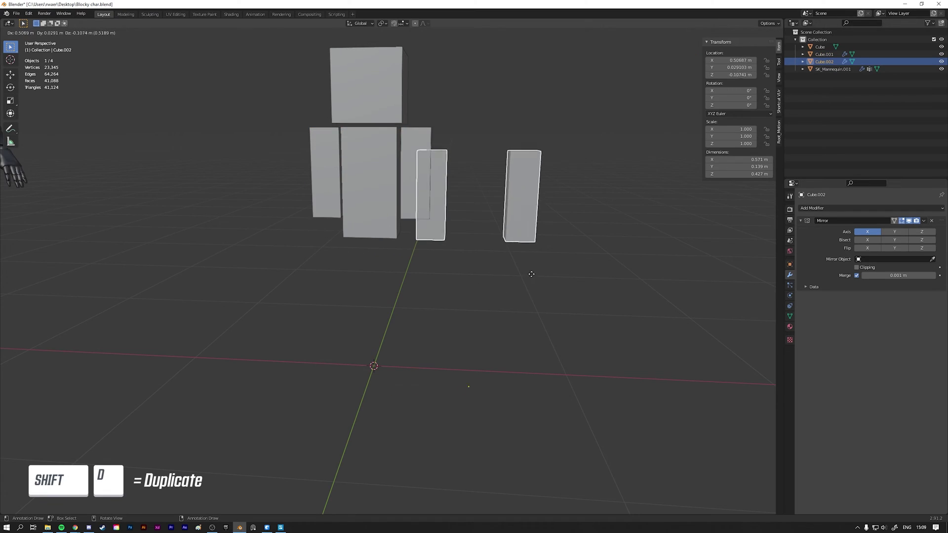
key(Escape)
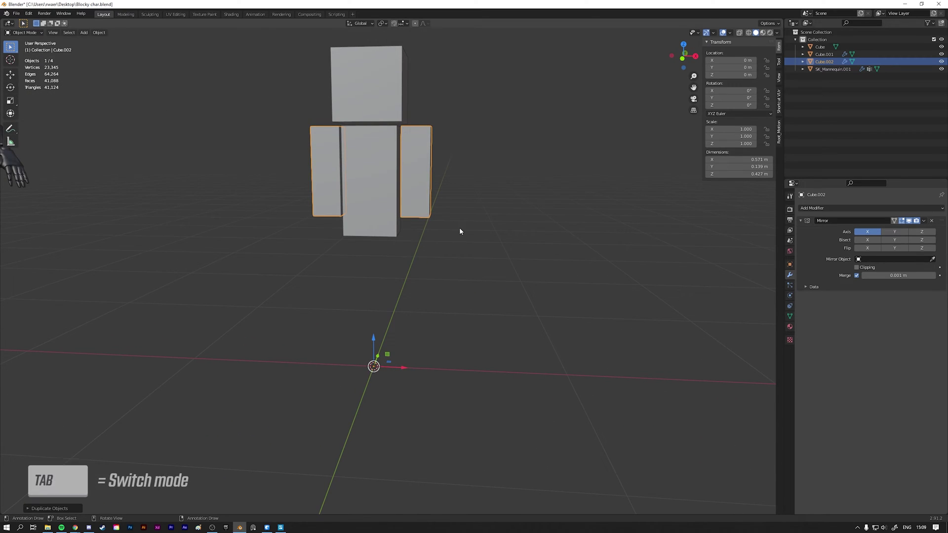
key(Tab)
middle_drag(495, 242, 493, 239)
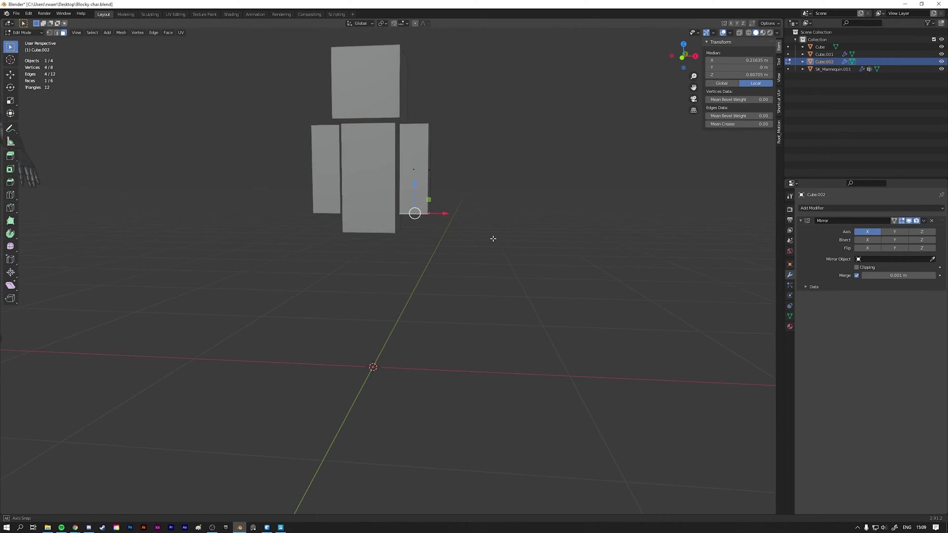
key(a)
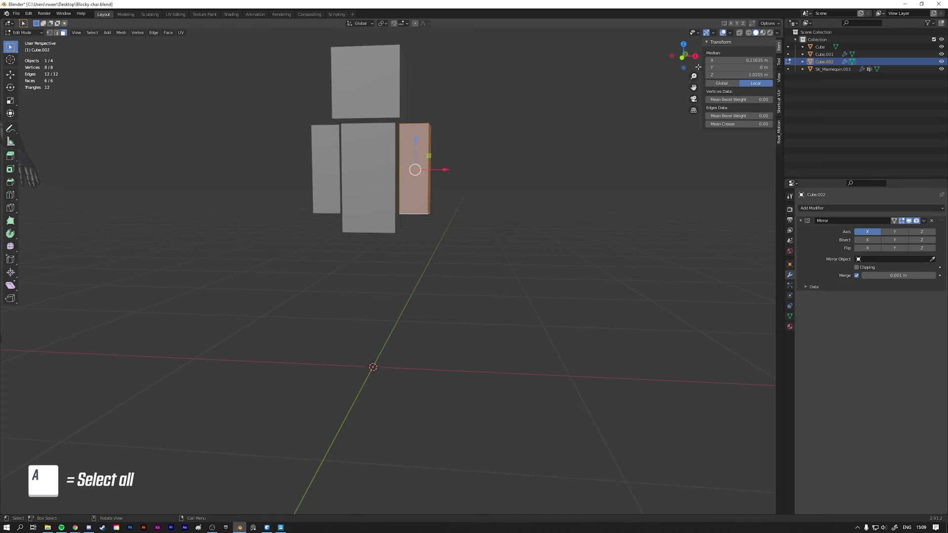
key(KP_1)
Move the copy below the torso and shrink it slightly into the legs.
key(g)
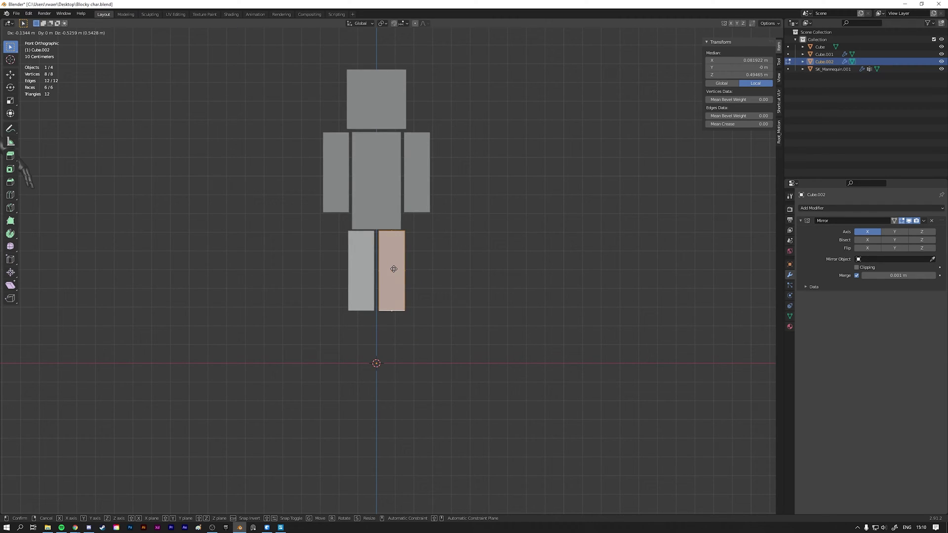
click(394, 270)
key(s)
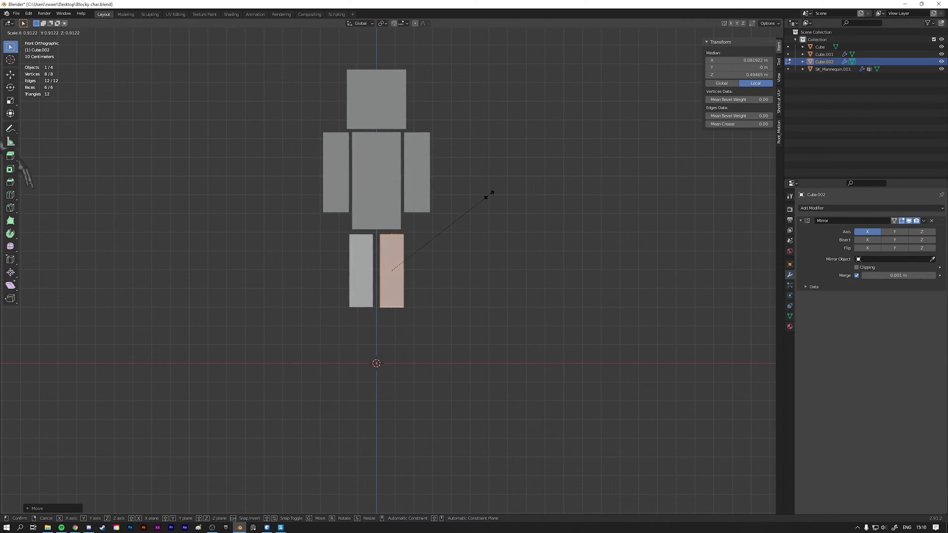
click(484, 199)
key(g)
click(464, 228)
middle_drag(464, 228, 430, 297)
Lower the legs' bottom face to lengthen them and nudge the legs up slightly.
click(385, 281)
drag(385, 279, 385, 286)
click(384, 312)
middle_drag(384, 312, 398, 303)
click(428, 277)
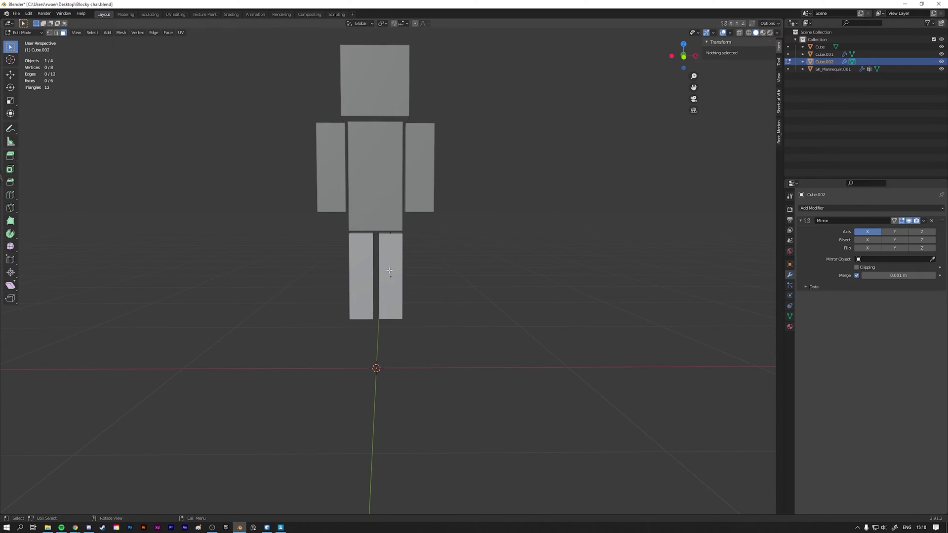
key(l)
key(KP_1)
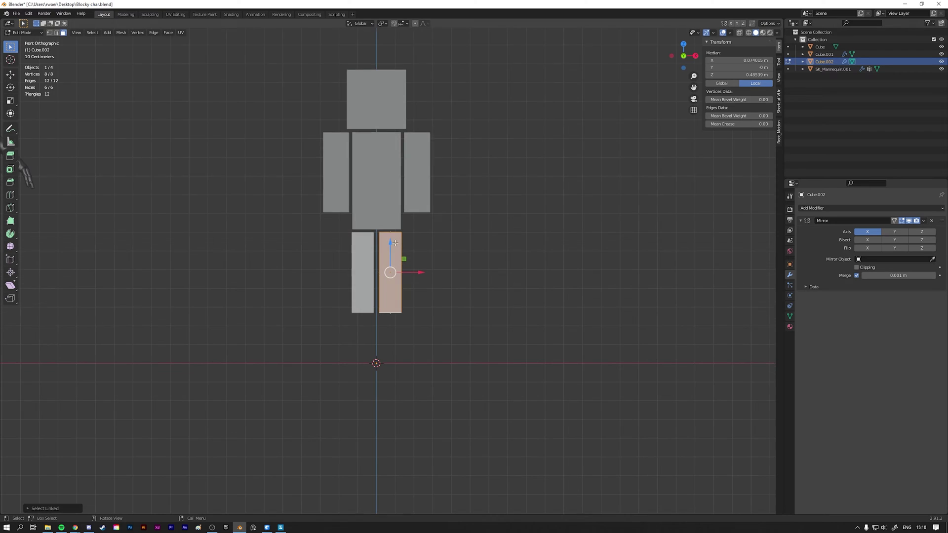
drag(390, 243, 391, 243)
Return to Object Mode and view the finished blocky character in perspective.
key(Tab)
middle_drag(504, 218, 435, 226)
click(474, 239)
scroll(410, 257, up, 4)
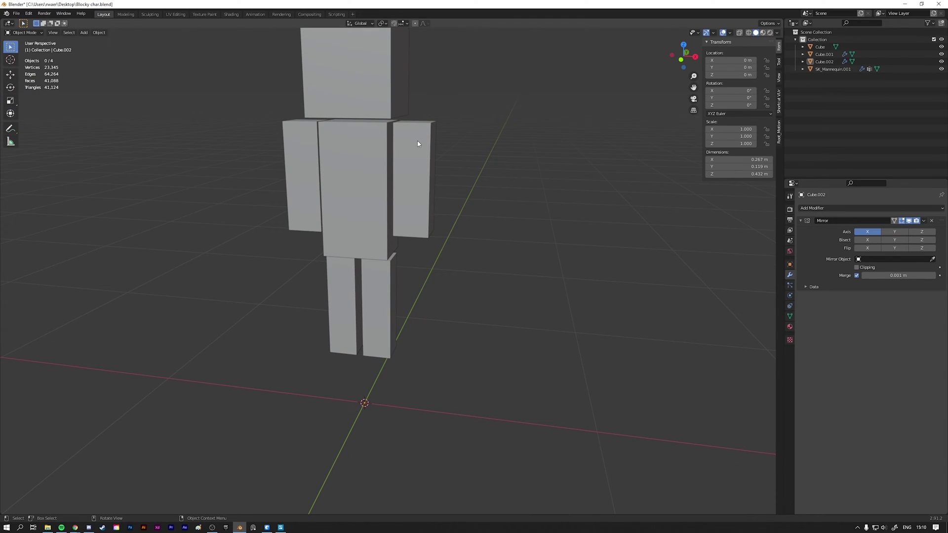
Apply the Mirror modifiers on the arms object and the legs object.
click(418, 143)
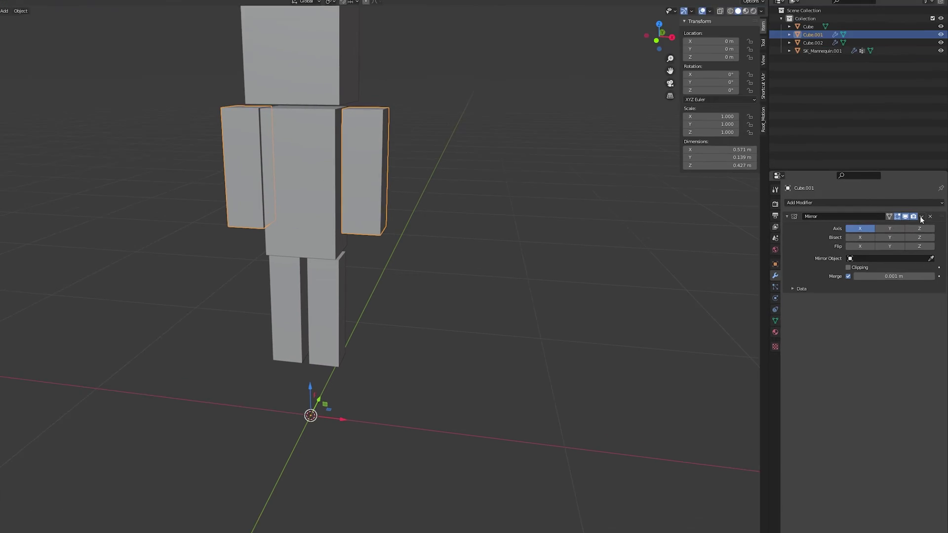
click(924, 221)
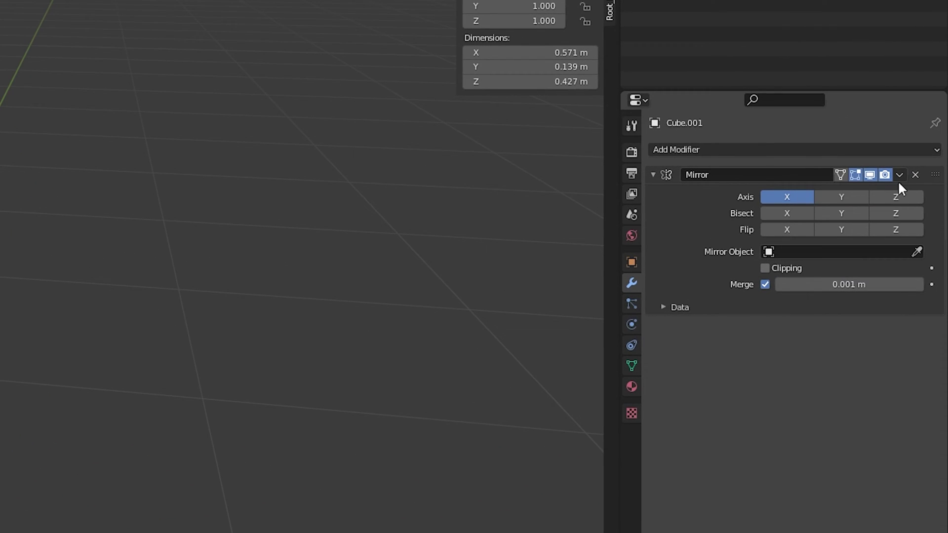
click(899, 178)
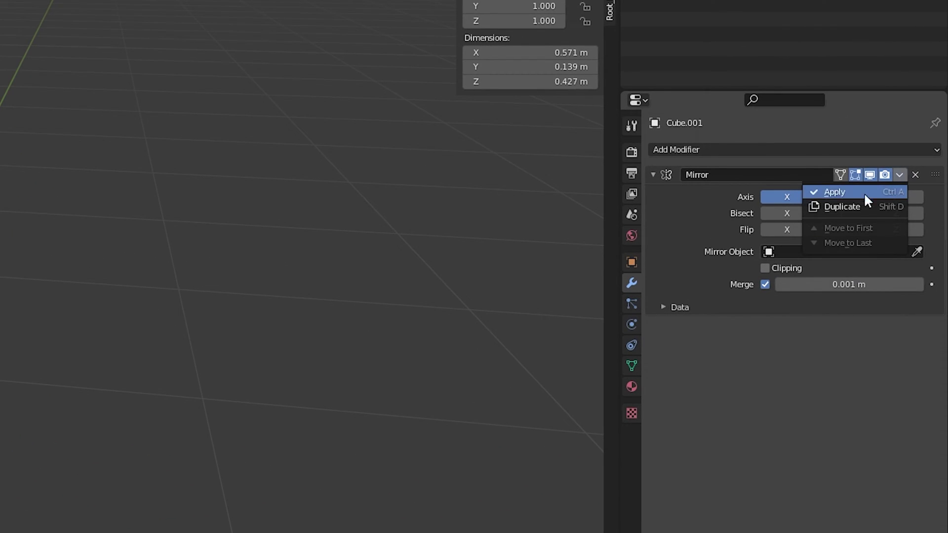
click(842, 191)
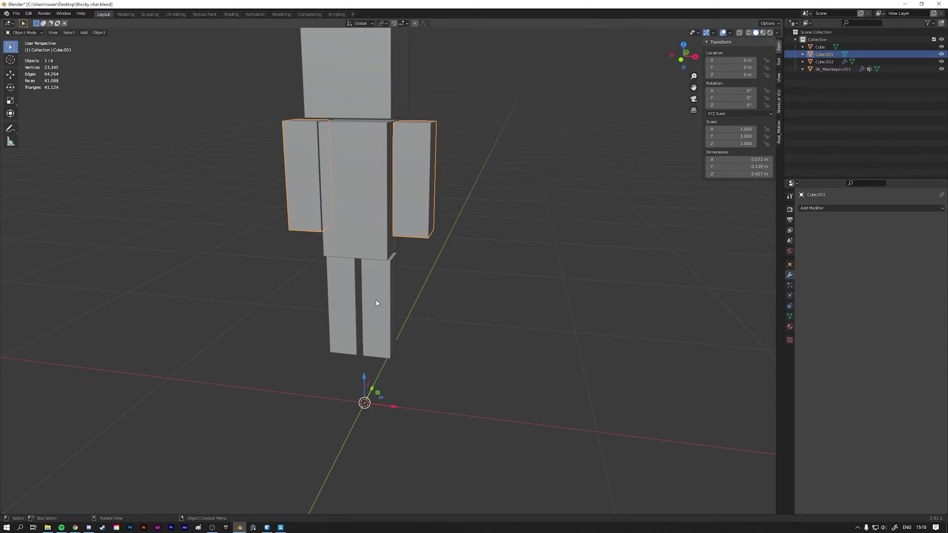
click(376, 303)
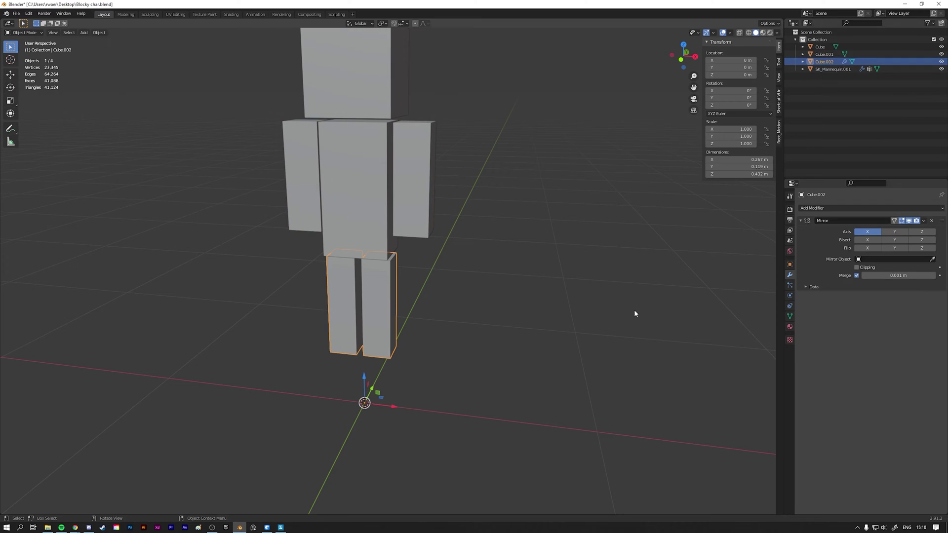
click(924, 221)
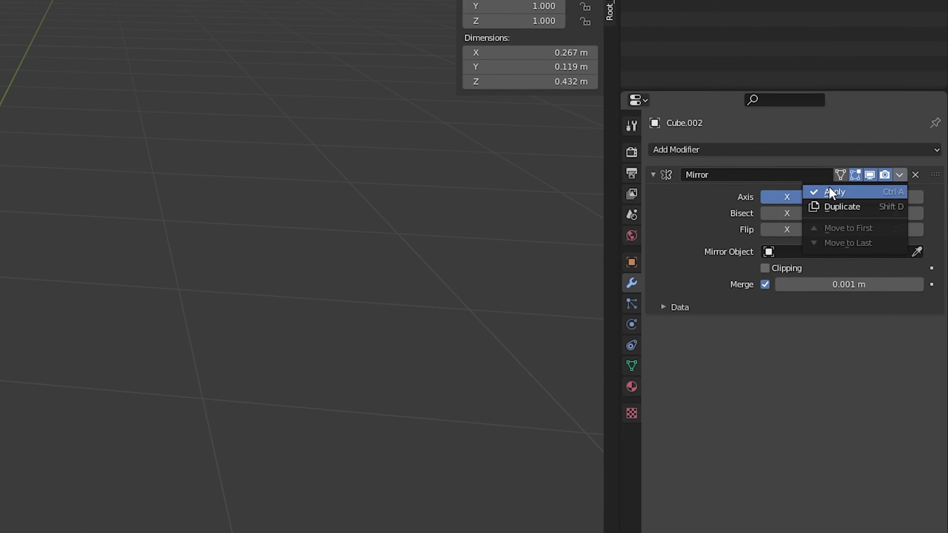
click(831, 191)
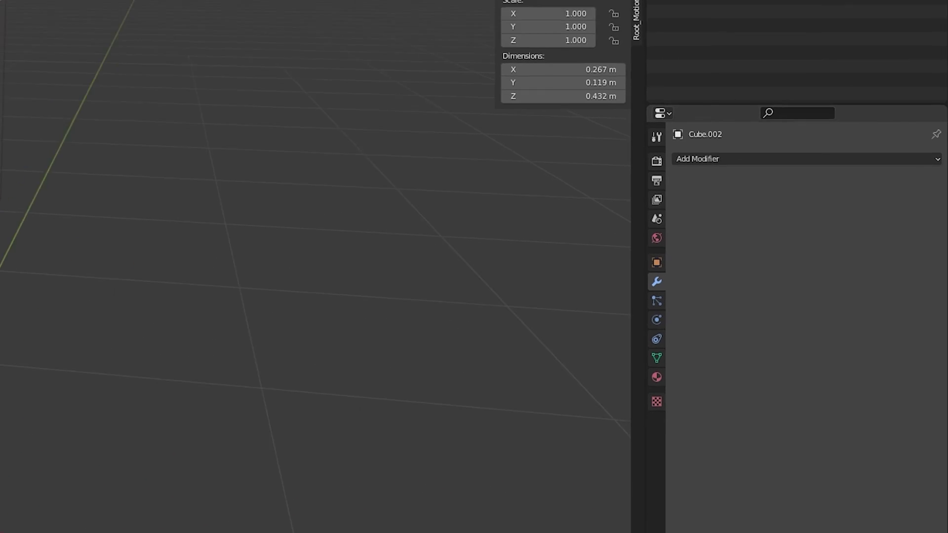
Select the head/torso, arms and legs objects and join them into one mesh.
middle_drag(507, 260, 437, 289)
click(420, 224)
drag(407, 377, 415, 345)
right_click(414, 345)
middle_drag(465, 364, 422, 199)
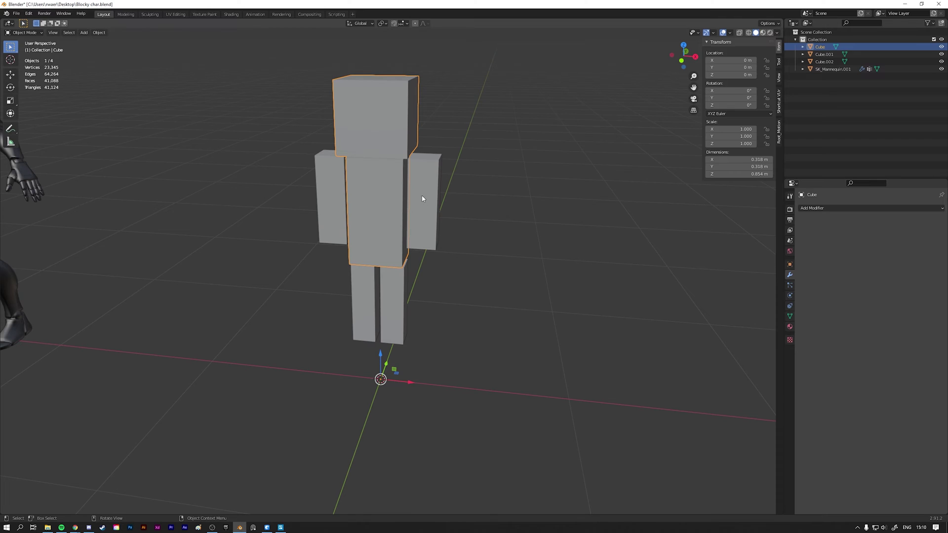
shift+click(421, 184)
shift+click(390, 286)
mouse_move(425, 311)
middle_down()
mouse_move(423, 298)
mouse_move(425, 309)
middle_up()
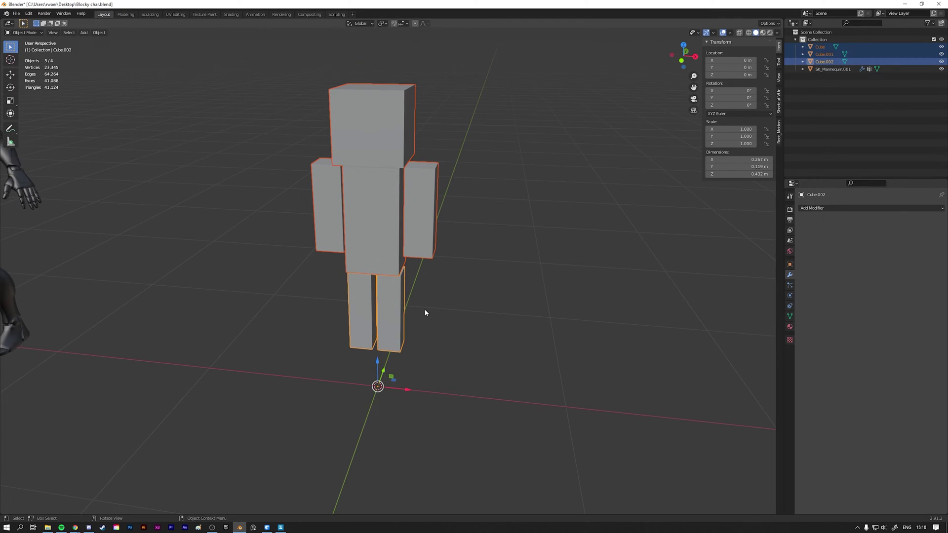
key(shift+j)
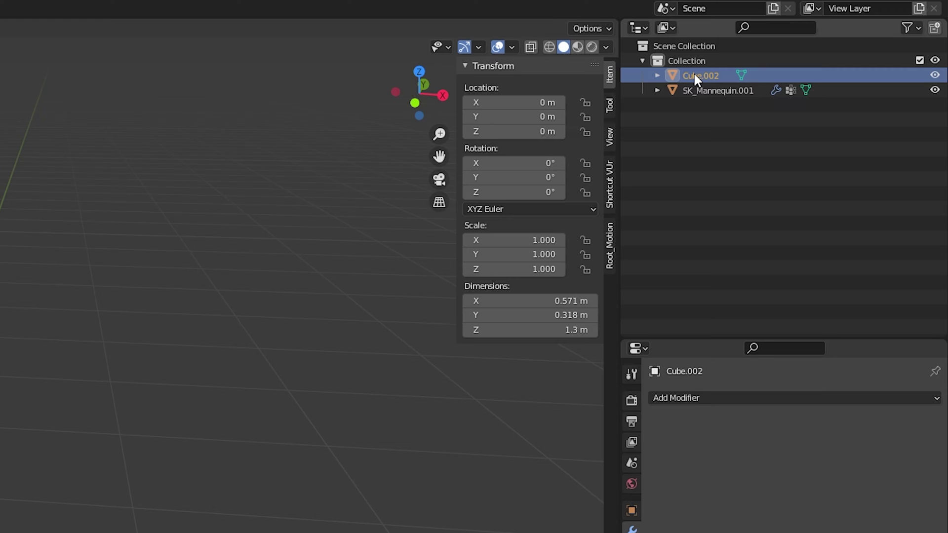
Rename the joined object to 'Cube guy' in the Outliner.
double_click(694, 75)
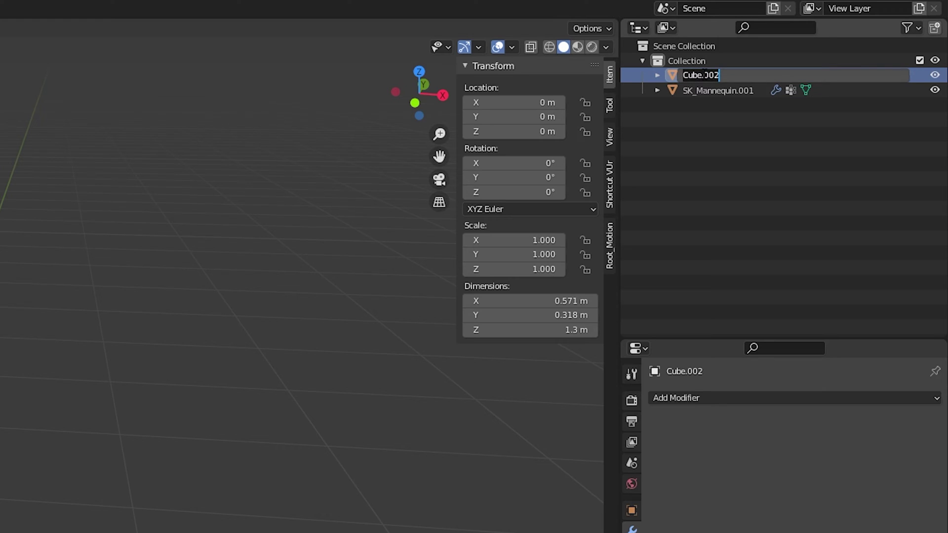
text(Cube guy)
key(Return)
click(526, 165)
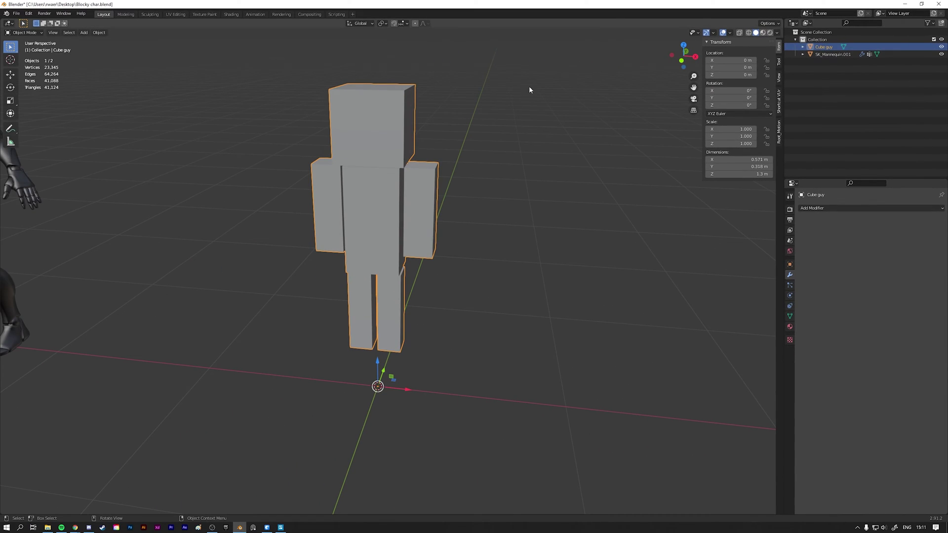
middle_drag(525, 185, 377, 203)
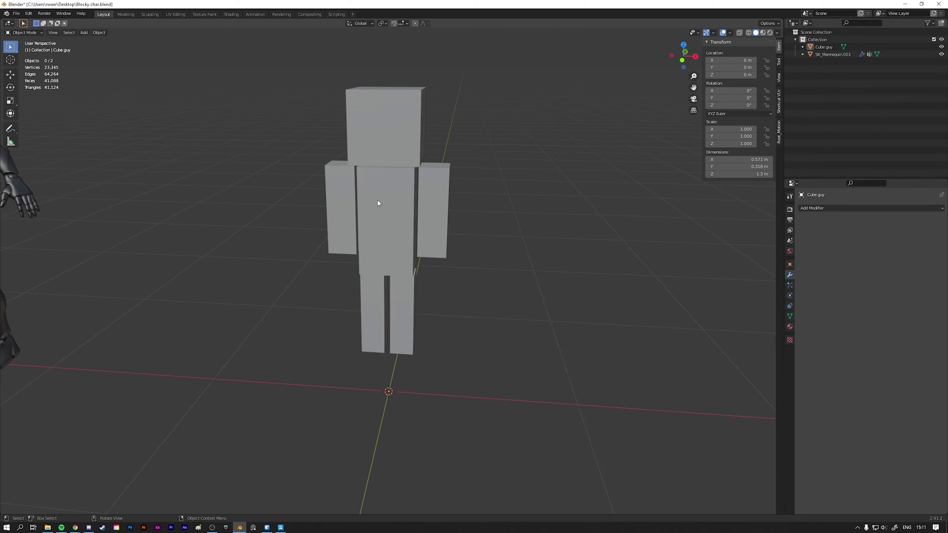
Select all of Cube guy's mesh in Edit Mode and move it down along Z onto the ground.
click(373, 144)
middle_drag(368, 137, 395, 148)
key(Tab)
middle_drag(452, 177, 463, 181)
key(a)
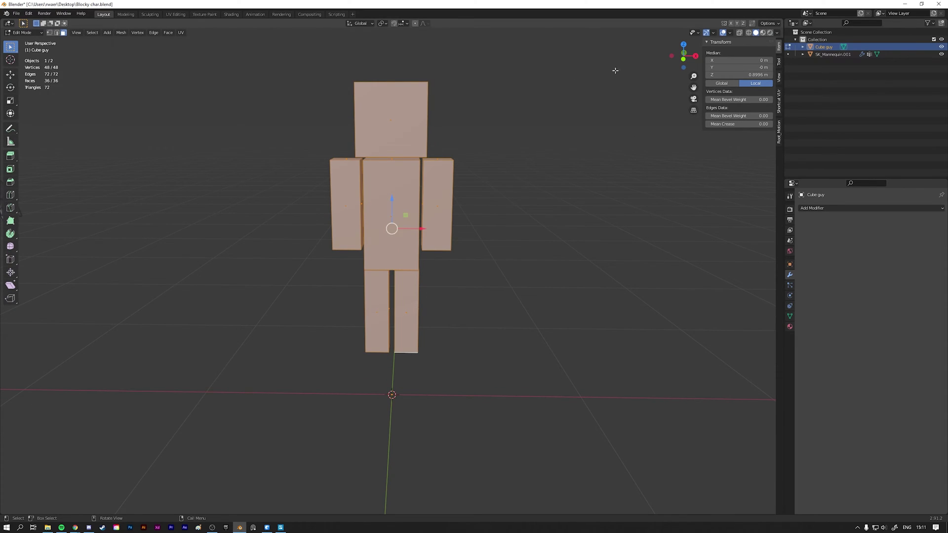
key(KP_1)
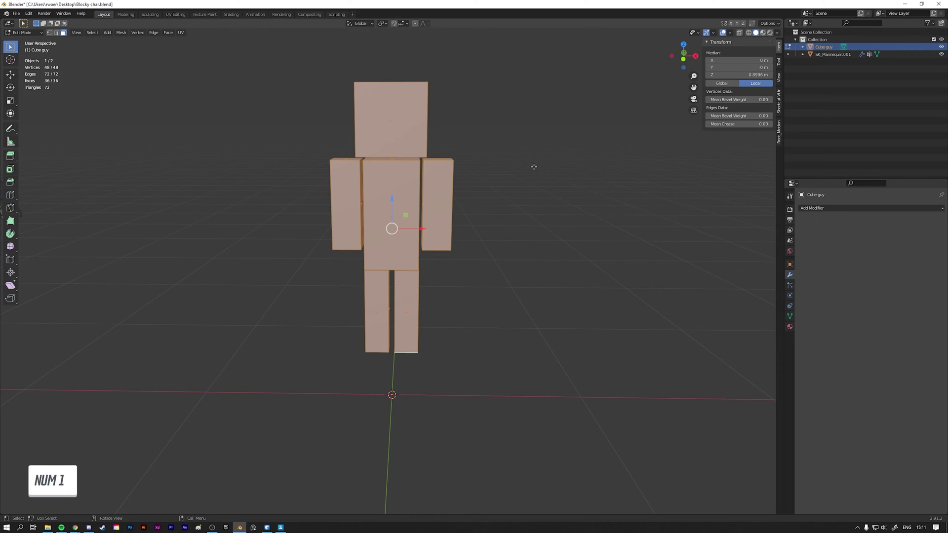
key(KP_1)
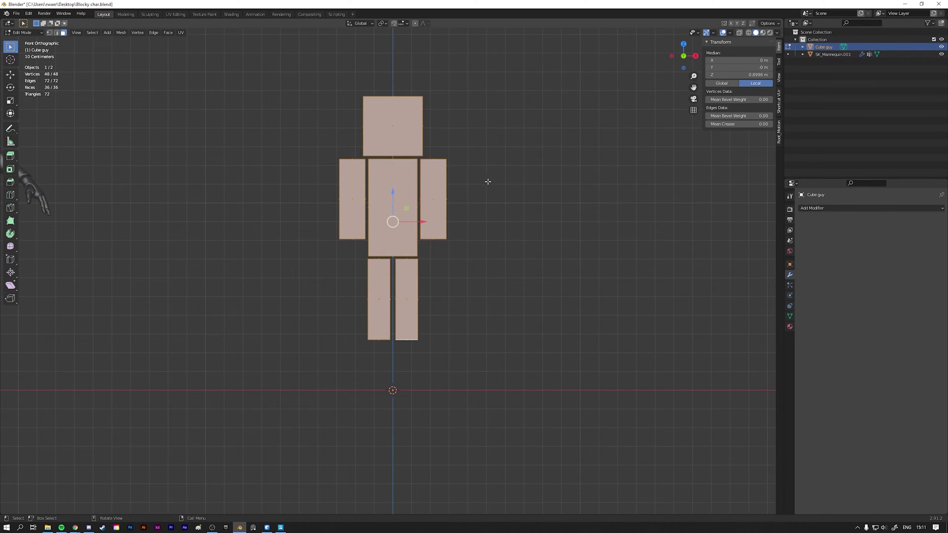
key(g)
key(z)
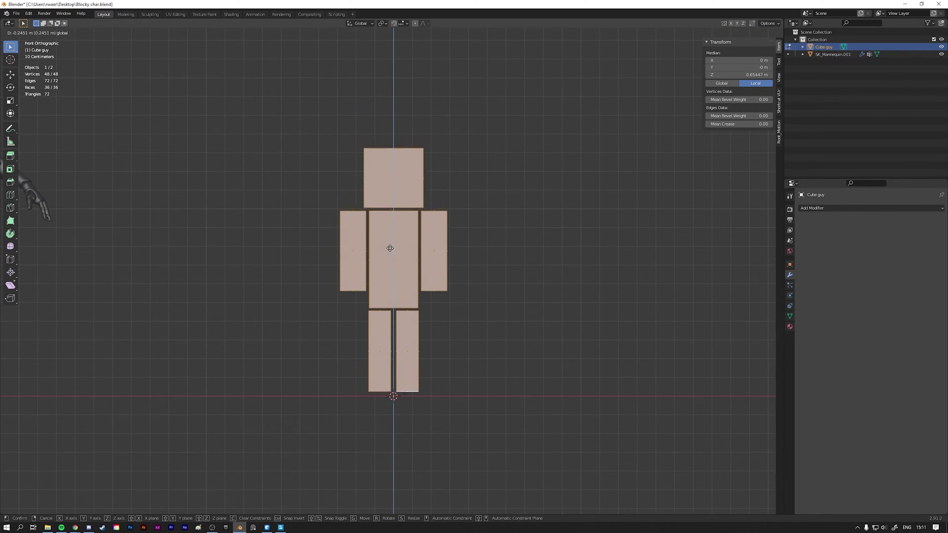
click(391, 251)
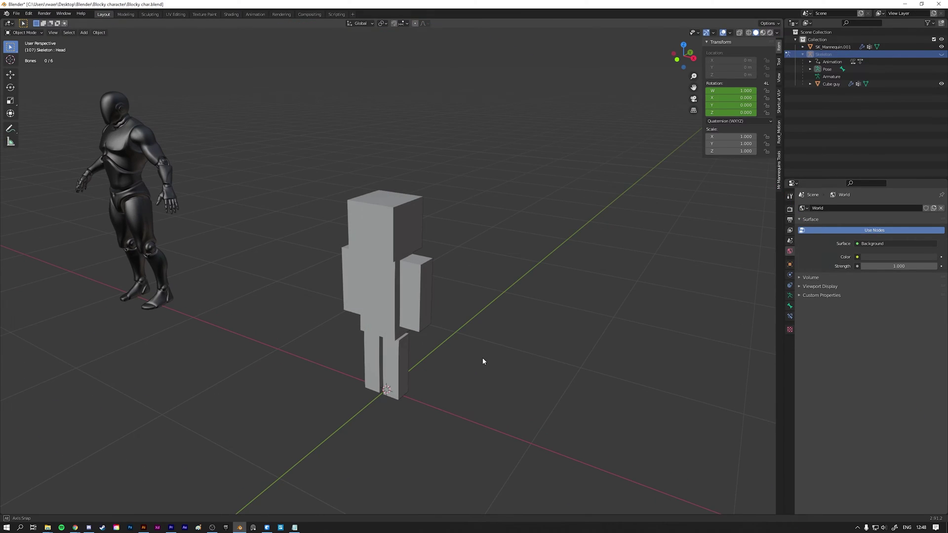
Orbit around Cube guy and the mannequin, lowering the mannequin's arm with its IK bone.
middle_drag(476, 358, 498, 358)
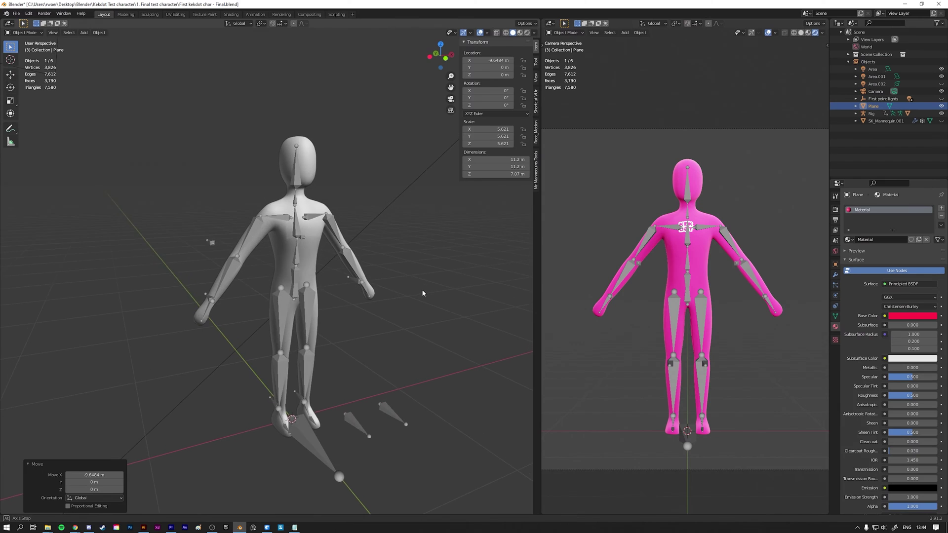
mouse_move(424, 294)
middle_down()
mouse_move(413, 294)
mouse_move(424, 308)
mouse_move(419, 290)
middle_up()
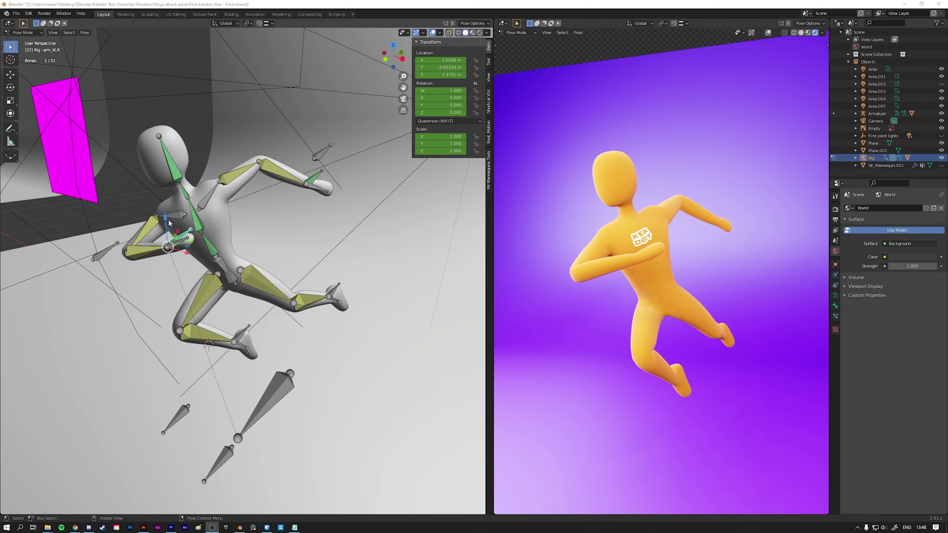
drag(169, 223, 165, 262)
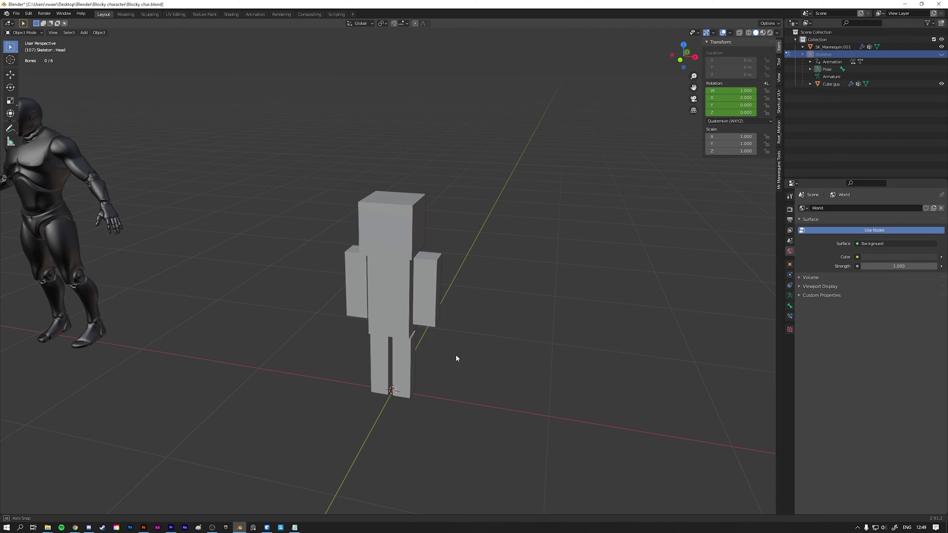
mouse_move(455, 358)
middle_down()
mouse_move(446, 354)
mouse_move(487, 360)
mouse_move(441, 355)
middle_up()
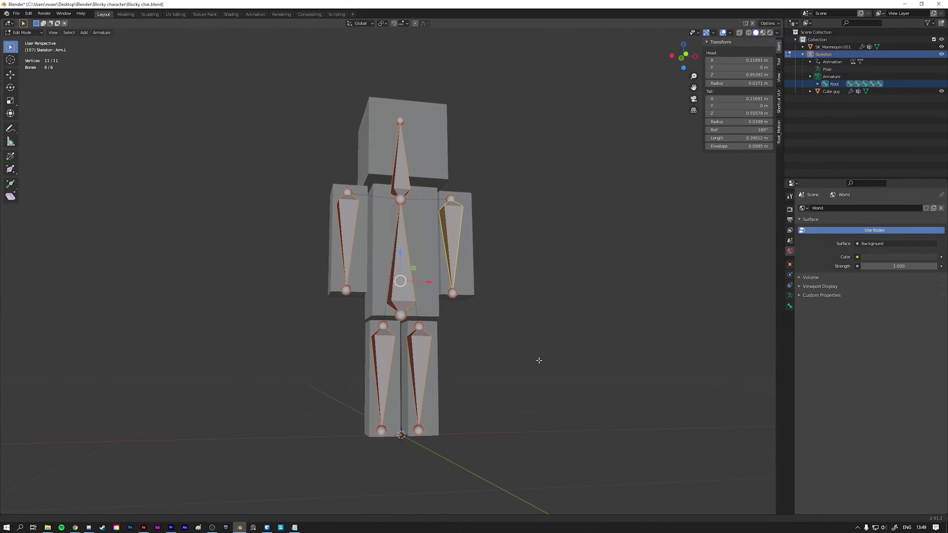
mouse_move(538, 360)
middle_down()
mouse_move(571, 364)
mouse_move(559, 374)
mouse_move(498, 377)
mouse_move(508, 381)
middle_up()
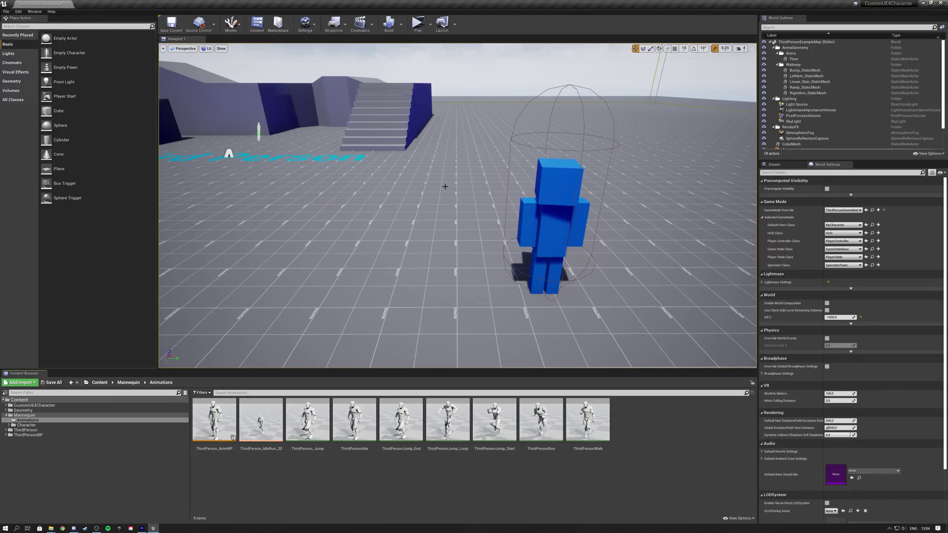
Play the level in a New Editor Window and walk the cube character around with W, A, S, D.
click(429, 23)
click(420, 28)
click(495, 58)
key(w)
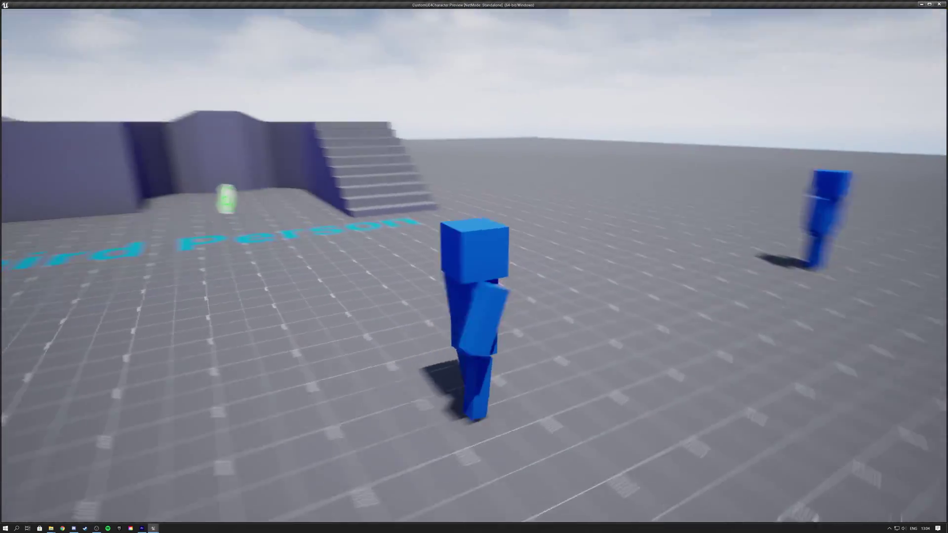
key(d)
key(s)
key(a)
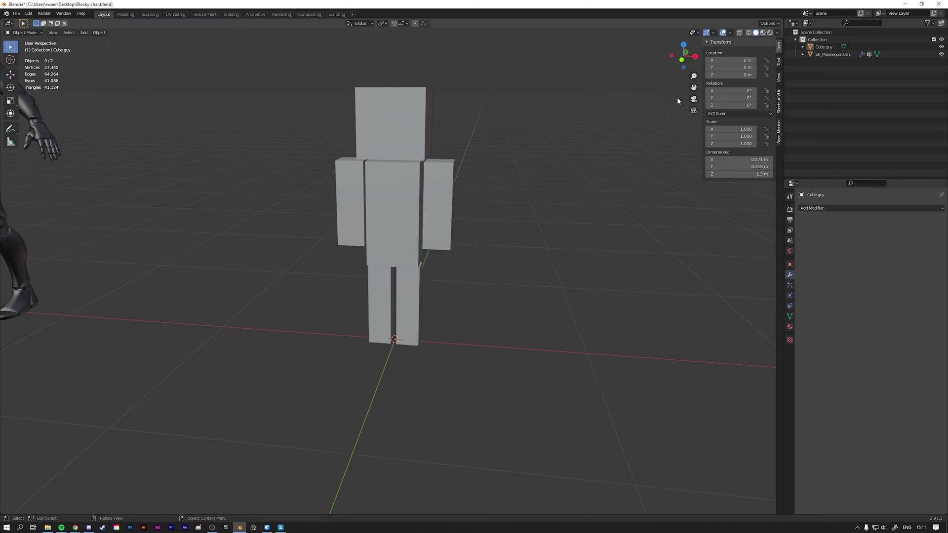
In front view, add an armature and scale its single bone down to about 0.26 m.
click(681, 60)
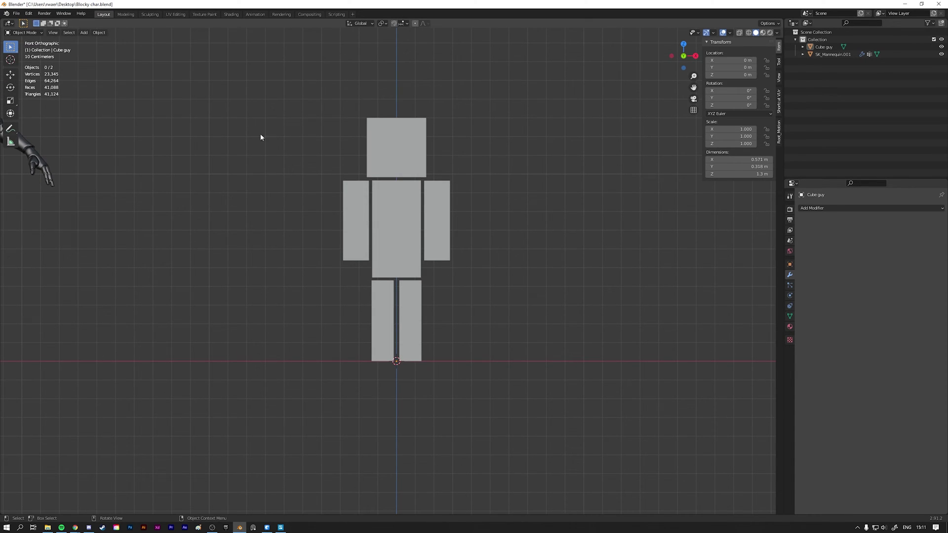
key(shift+a)
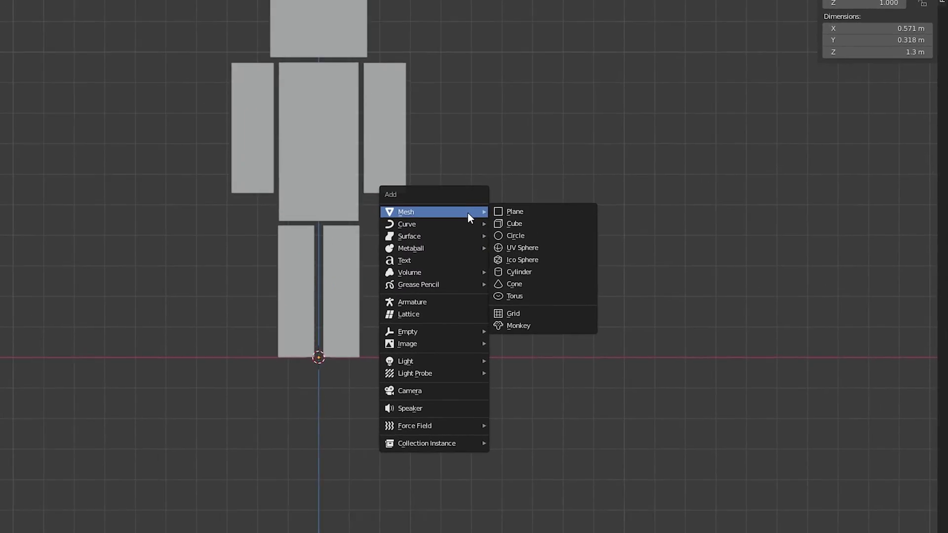
click(468, 326)
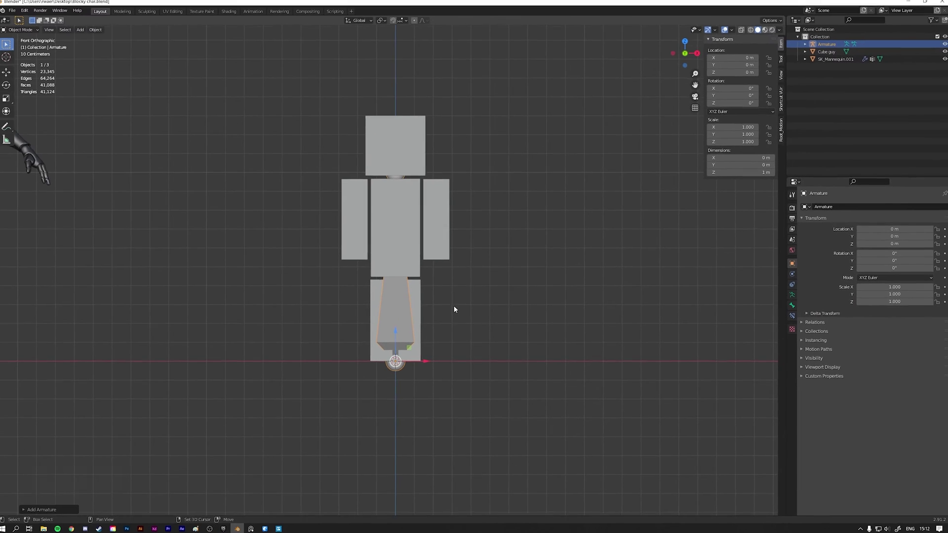
shift+middle_drag(492, 227, 483, 240)
key(Tab)
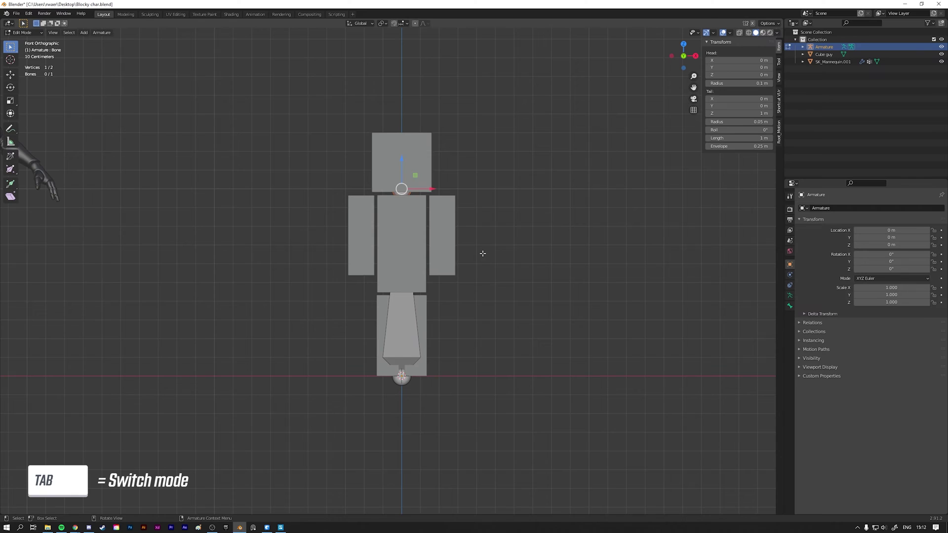
key(a)
key(s)
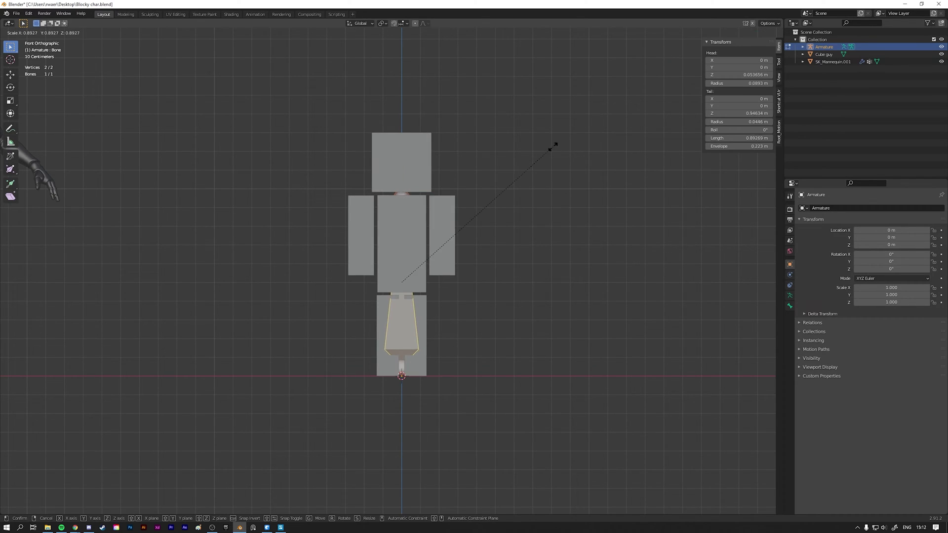
click(444, 241)
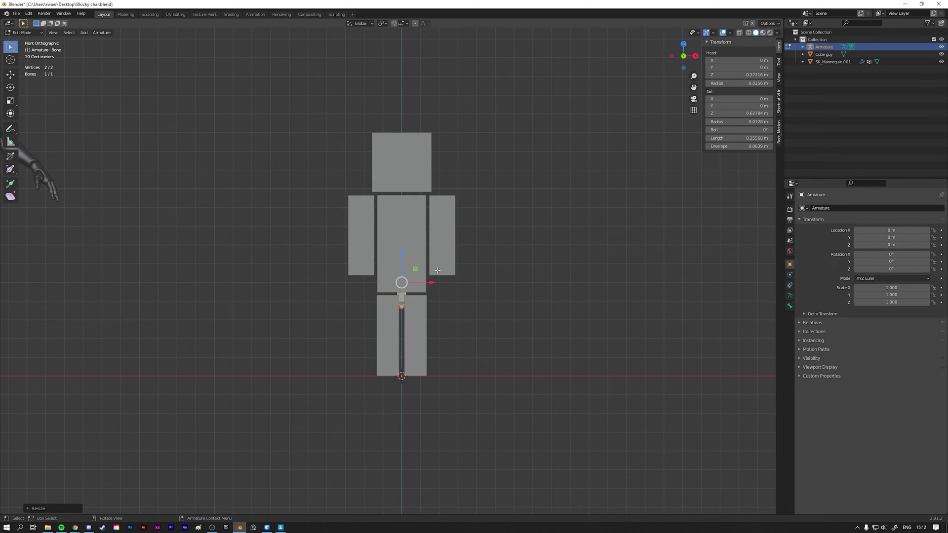
key(Tab)
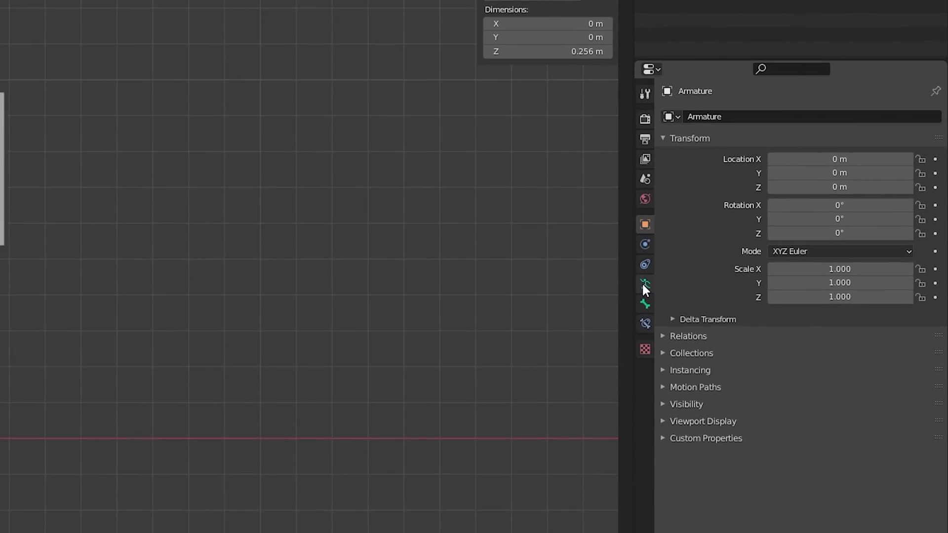
Enable In Front in the armature's Viewport Display settings.
click(645, 285)
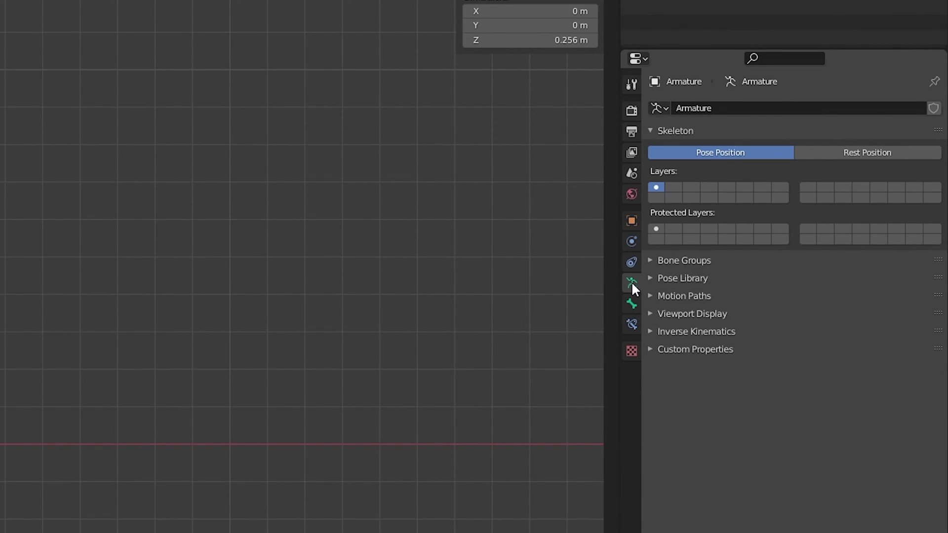
click(677, 315)
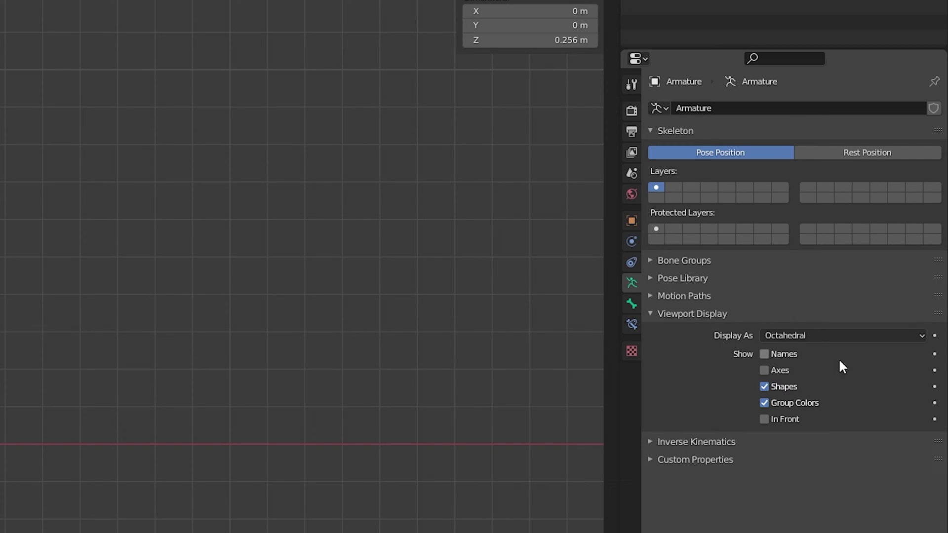
click(764, 420)
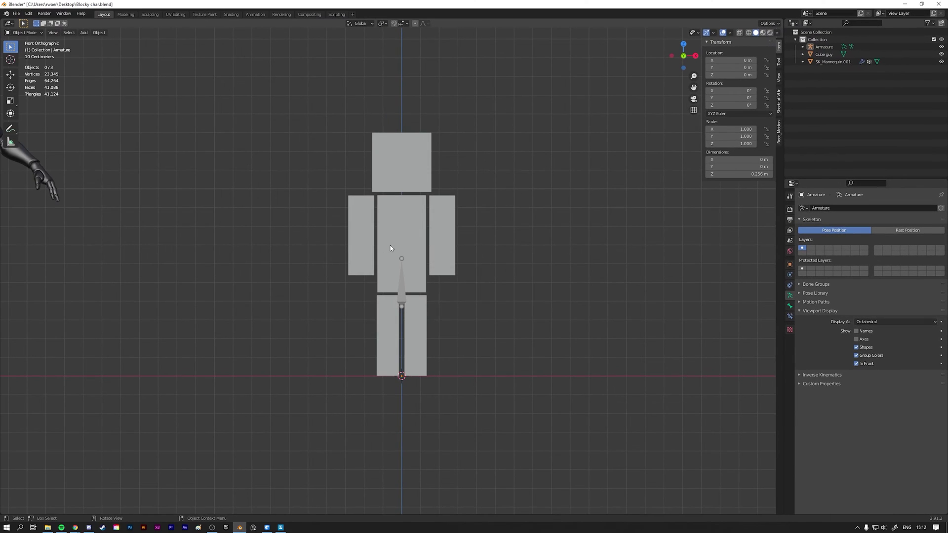
In Edit Mode, raise the torso bone's top joint upward along Z.
middle_drag(390, 247, 486, 307)
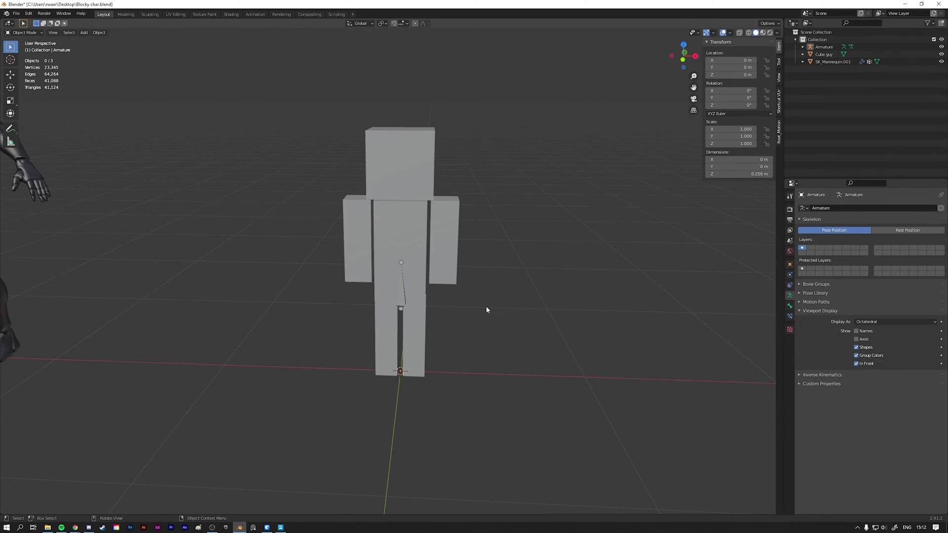
click(405, 287)
shift+scroll(459, 269, up, 1)
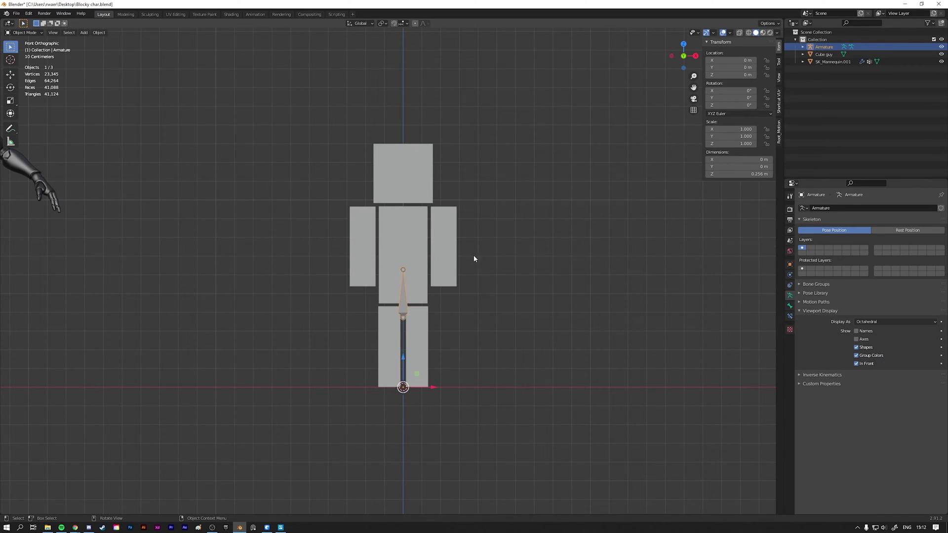
key(Tab)
drag(403, 269, 408, 188)
click(420, 252)
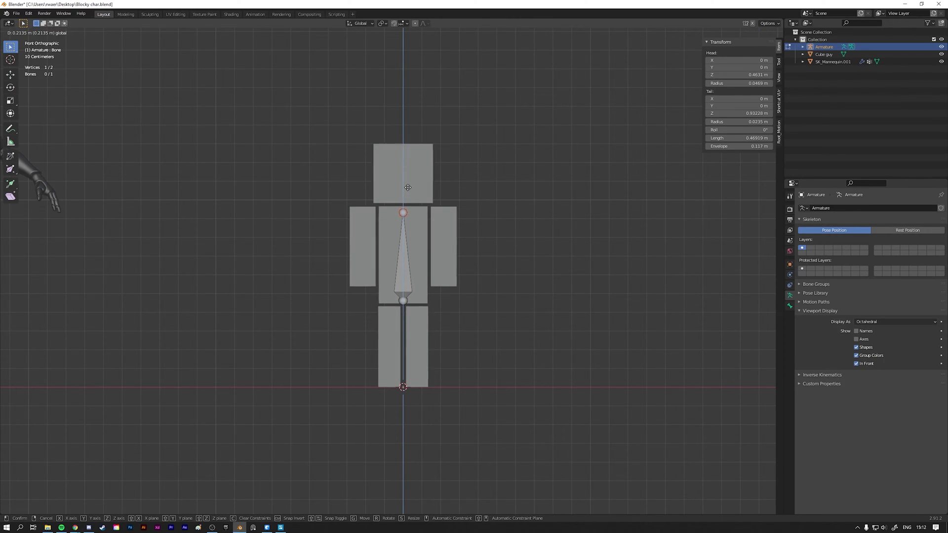
click(406, 186)
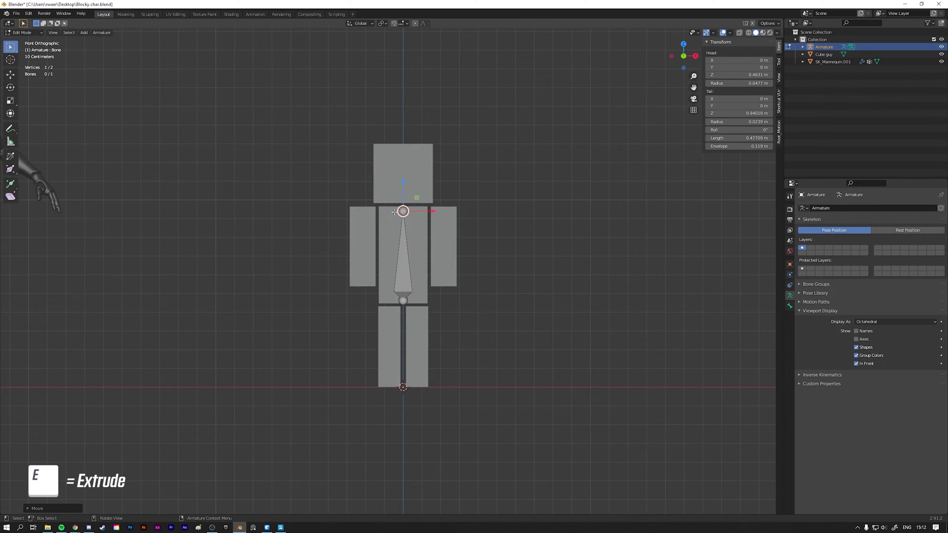
Extrude a head bone straight up along Z into the head block.
key(e)
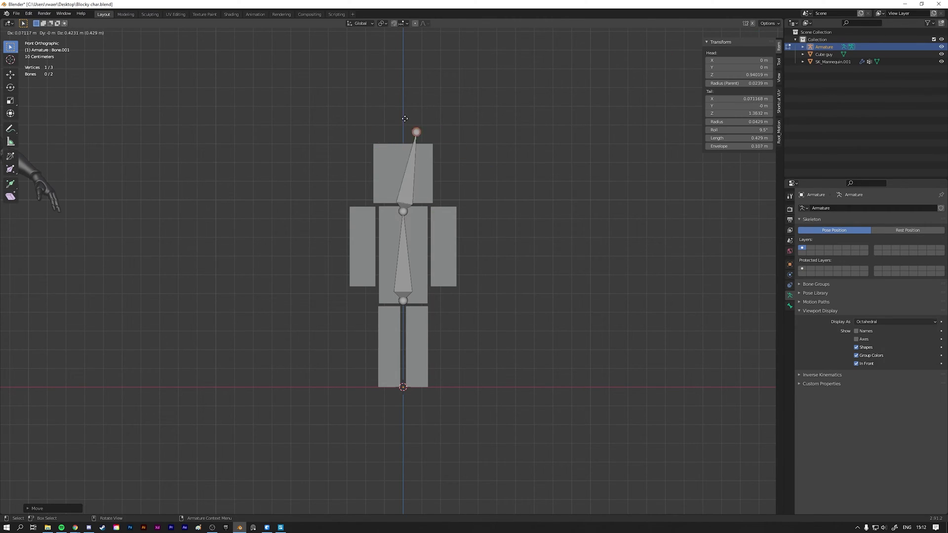
key(z)
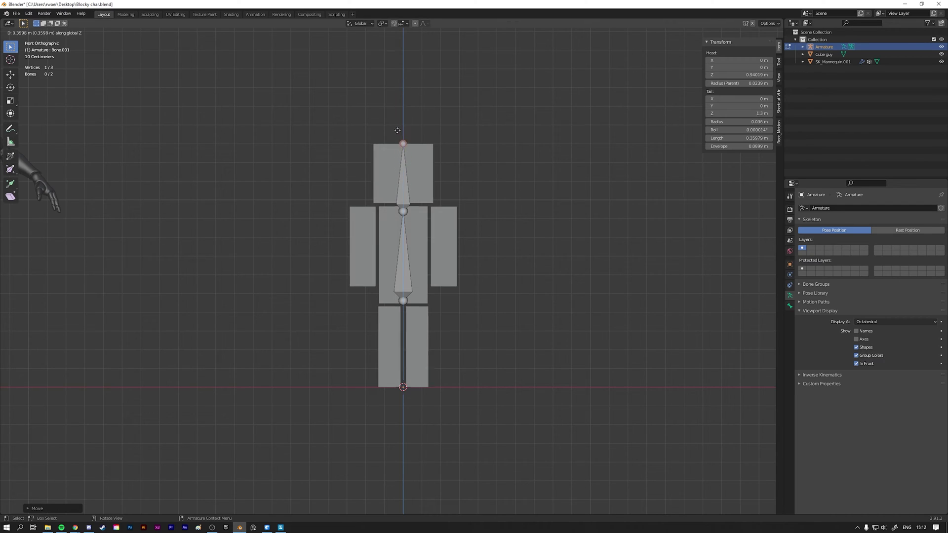
click(399, 132)
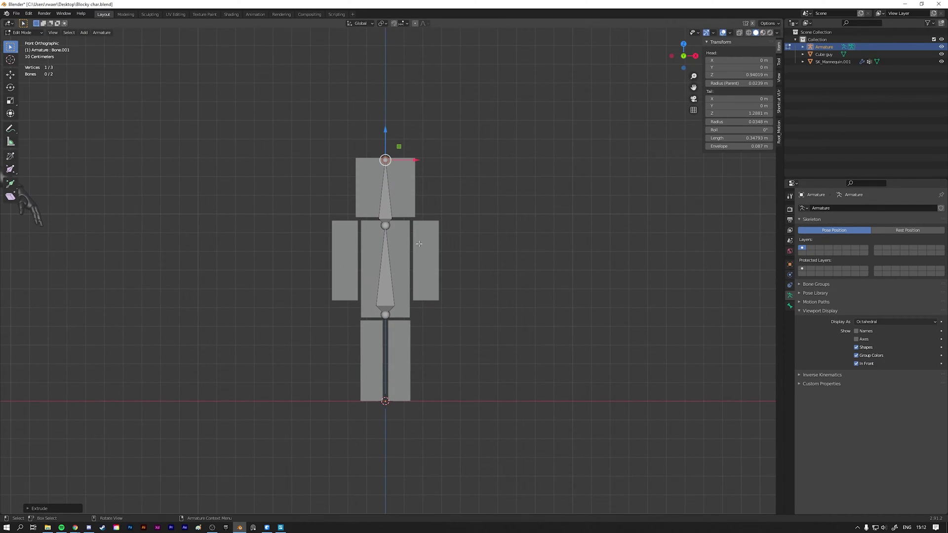
scroll(439, 262, up, 2)
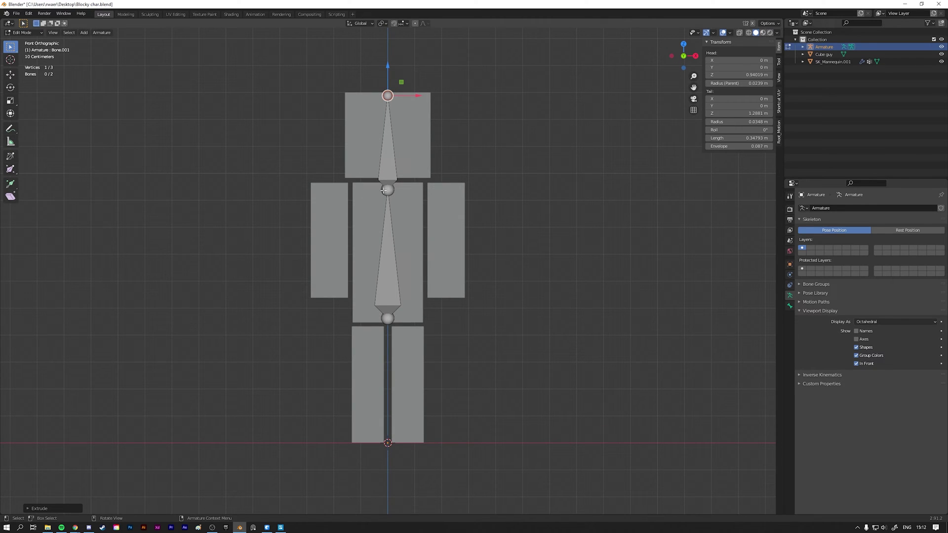
shift+middle_drag(410, 191, 364, 204)
click(391, 208)
Extrude a new bone toward the right arm and clear its parent from the torso bone.
key(e)
click(431, 208)
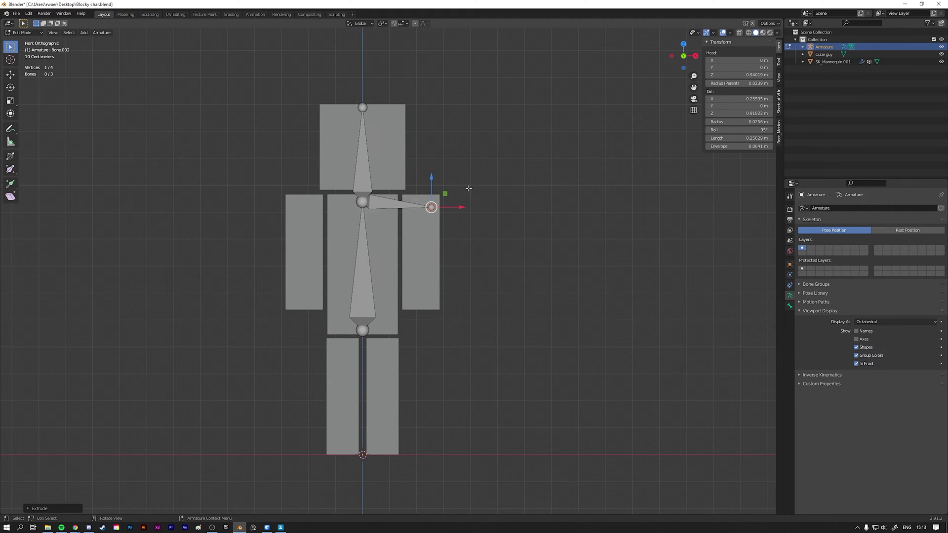
click(388, 203)
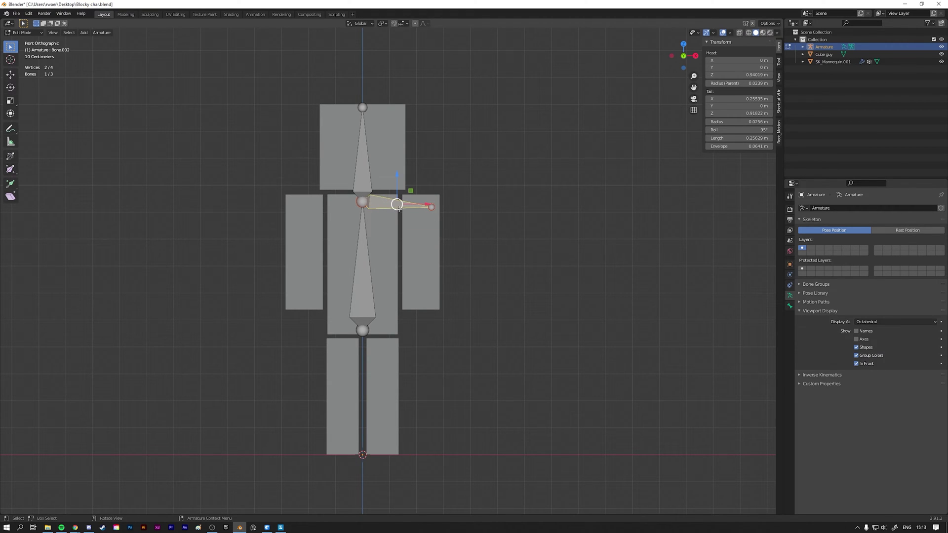
key(alt+p)
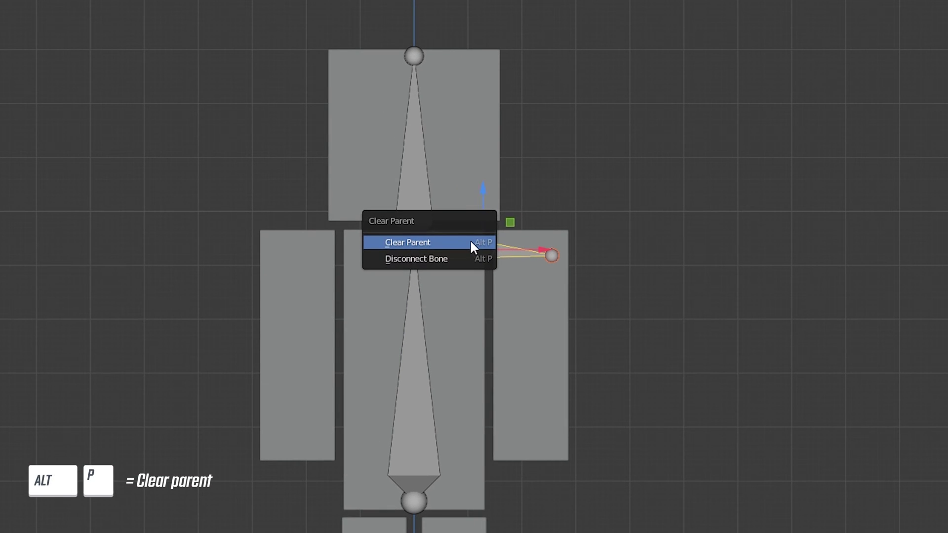
click(470, 242)
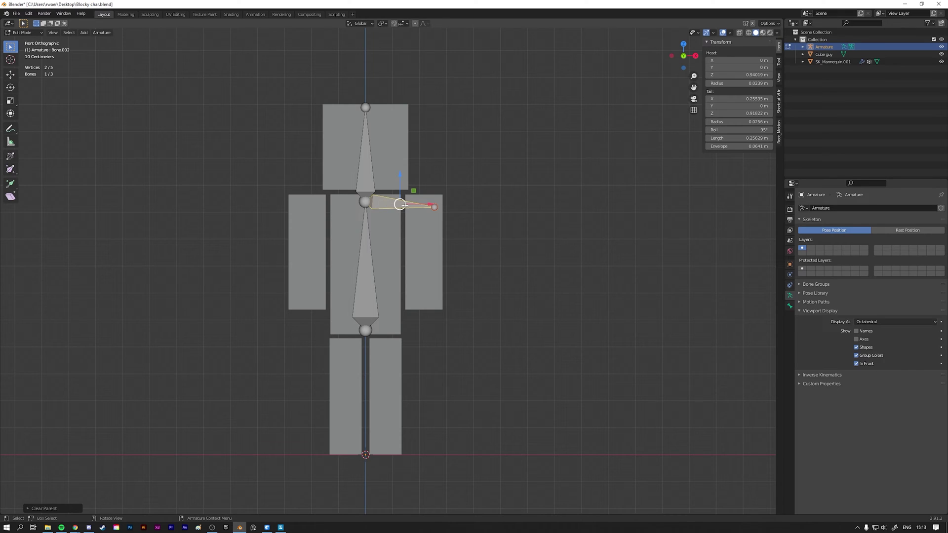
Move the arm bone along X over the arm block and lower its tail near the block bottom.
key(g)
key(x)
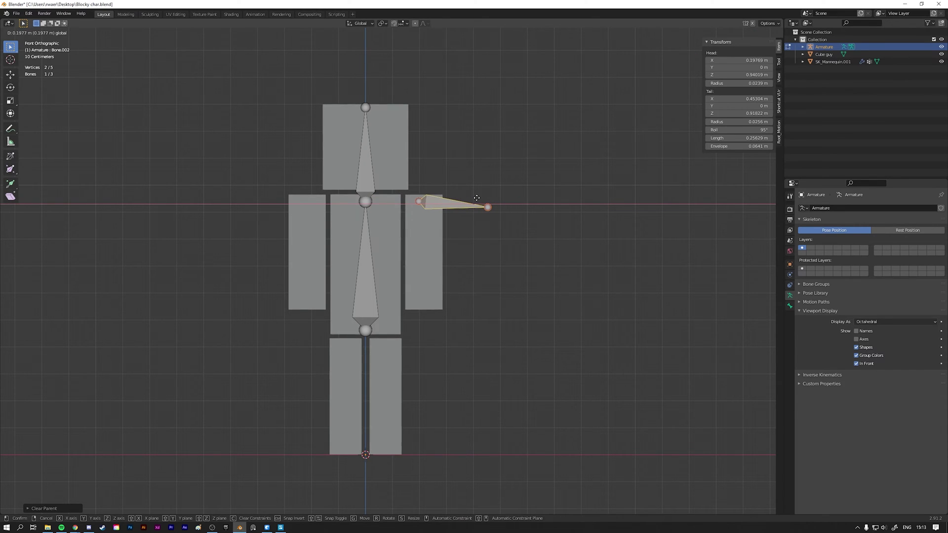
click(478, 199)
click(486, 226)
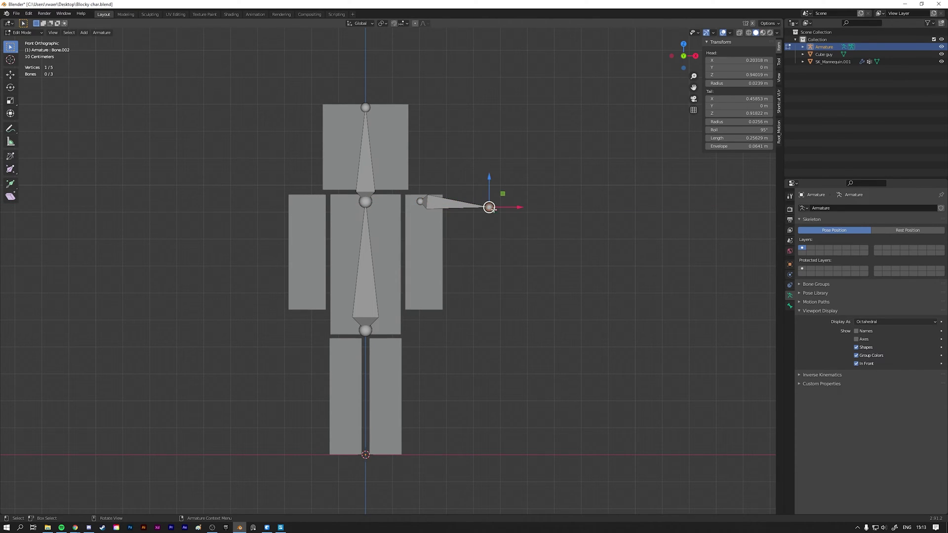
drag(489, 185, 489, 280)
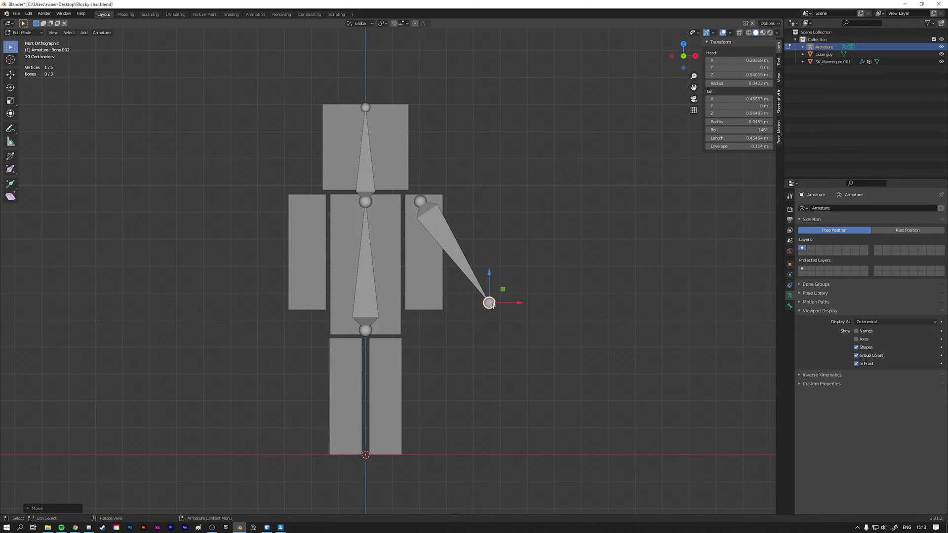
key(g)
click(423, 305)
Fine-tune the arm bone's top and bottom joints to centre it in the arm block.
click(421, 201)
drag(421, 201, 428, 199)
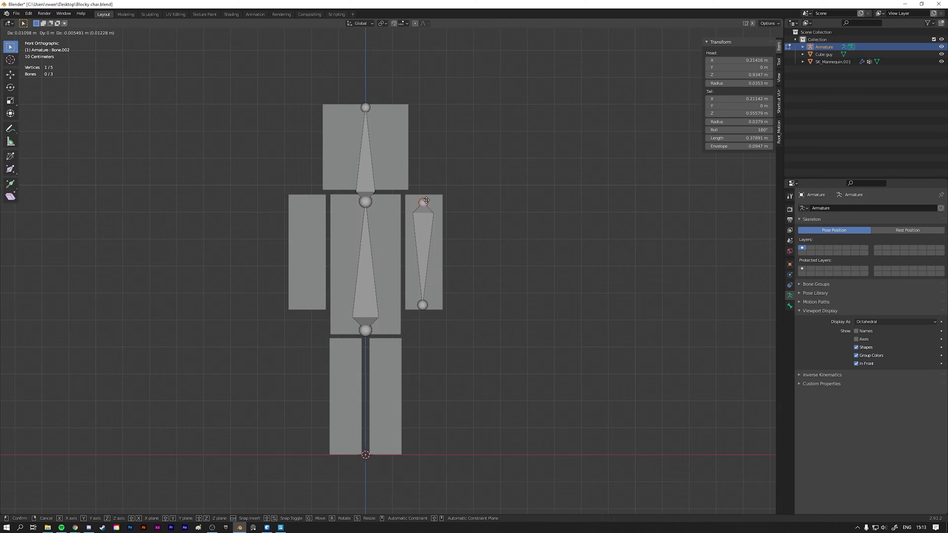
click(426, 200)
click(423, 305)
key(g)
click(424, 305)
drag(422, 202, 422, 194)
click(422, 199)
click(425, 220)
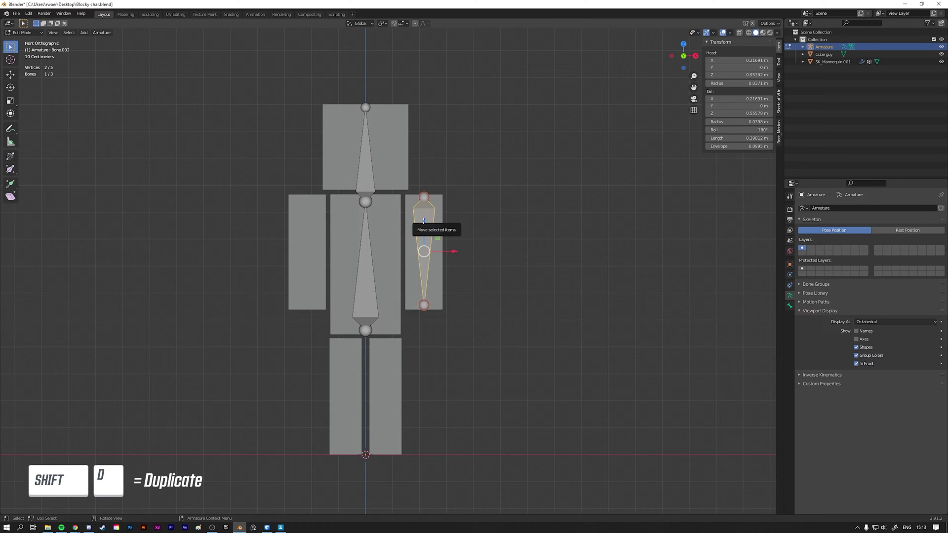
Duplicate the arm bone into the right leg block and align its joints.
key(shift+d)
click(384, 366)
click(446, 414)
drag(406, 451, 405, 450)
click(385, 343)
drag(410, 342, 411, 343)
click(509, 260)
Duplicate the arm and leg bones along X to the other side, fitting the leg into the left leg block.
shift+middle_drag(304, 247, 337, 249)
click(456, 213)
shift+click(417, 396)
key(shift+d)
key(x)
click(351, 256)
click(313, 322)
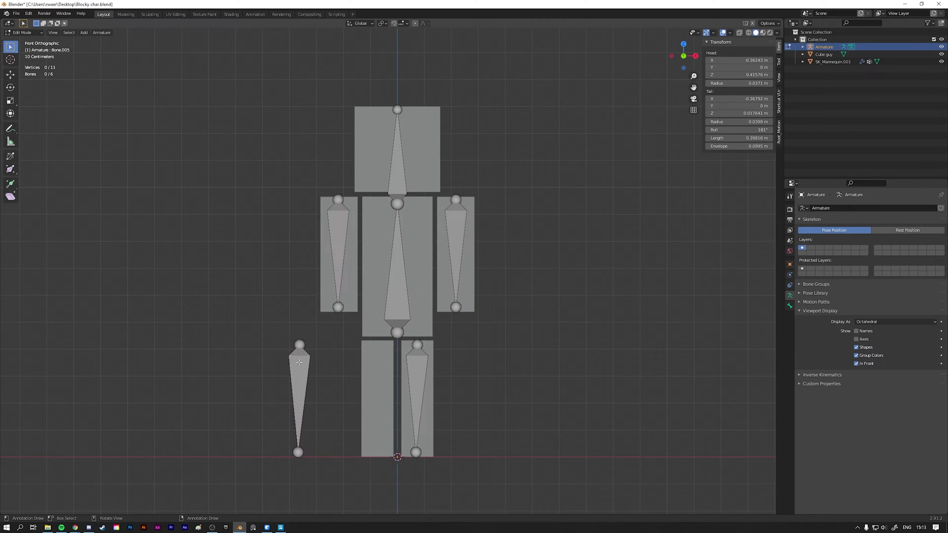
drag(409, 408, 409, 407)
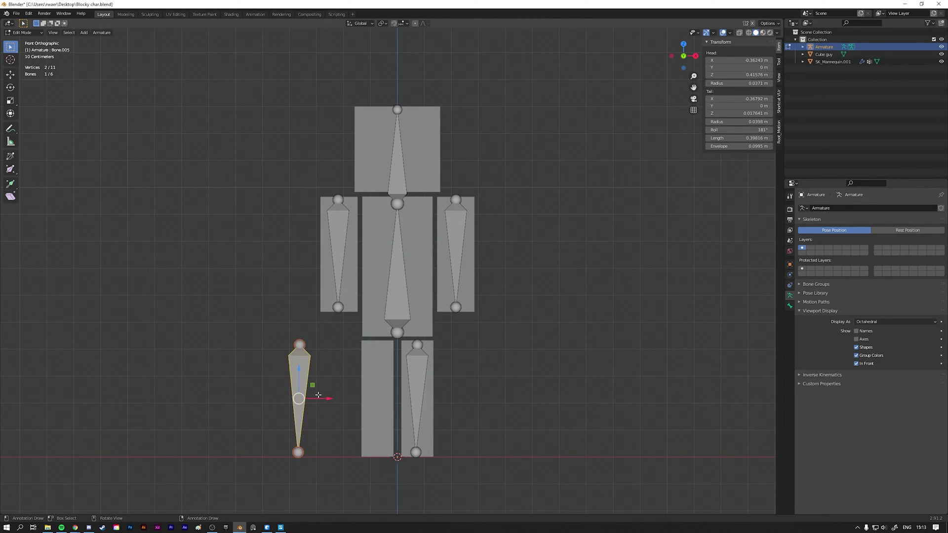
drag(329, 399, 407, 400)
click(641, 248)
shift+middle_drag(548, 221, 555, 229)
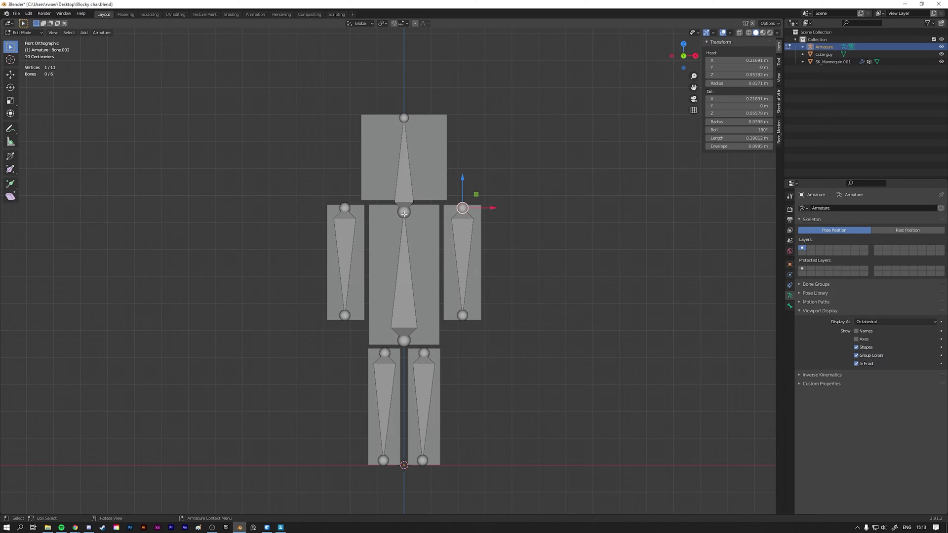
middle_drag(438, 209, 459, 217)
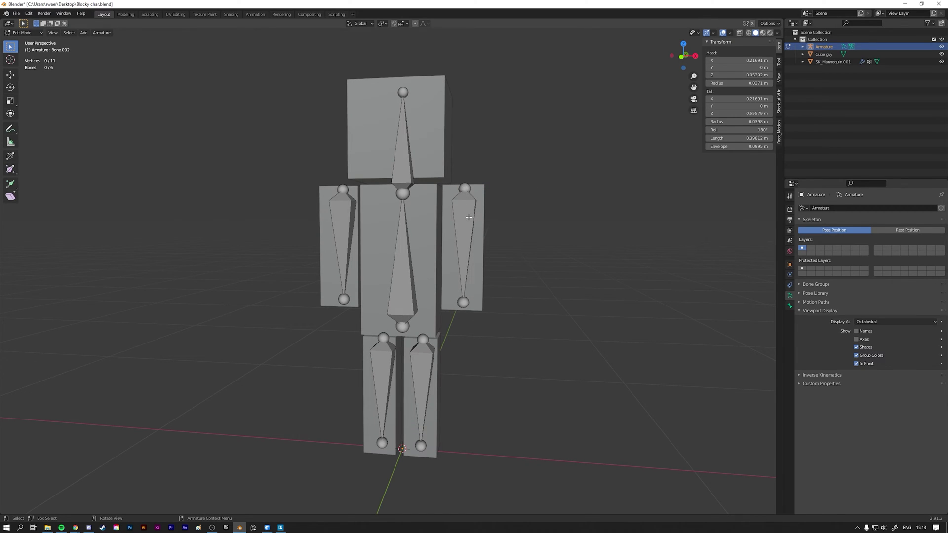
Parent the right arm bone to the torso bone with Keep Offset.
shift+click(393, 202)
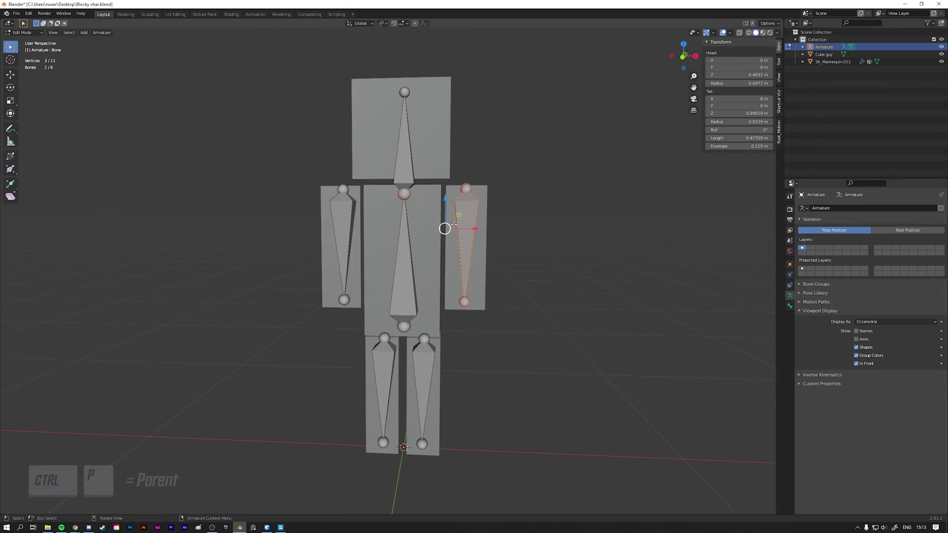
key(ctrl+p)
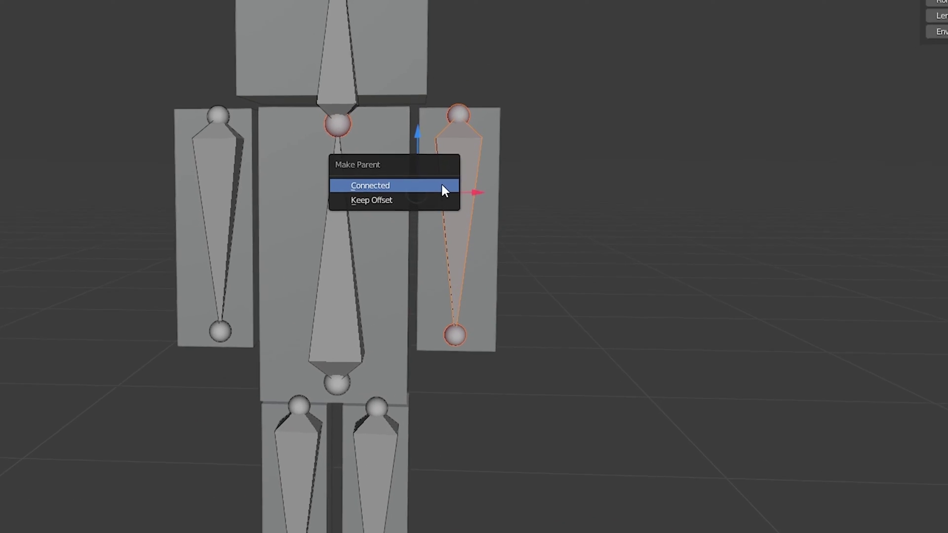
click(361, 200)
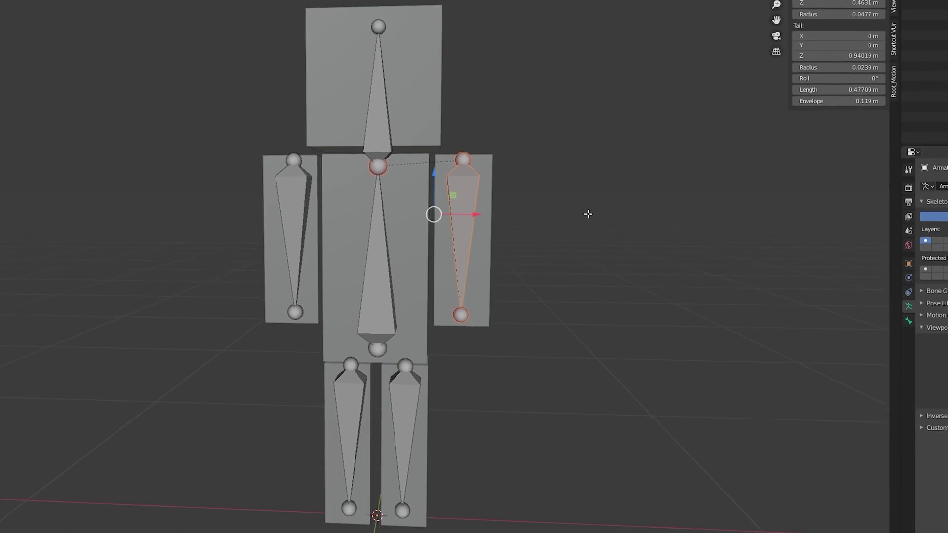
click(568, 198)
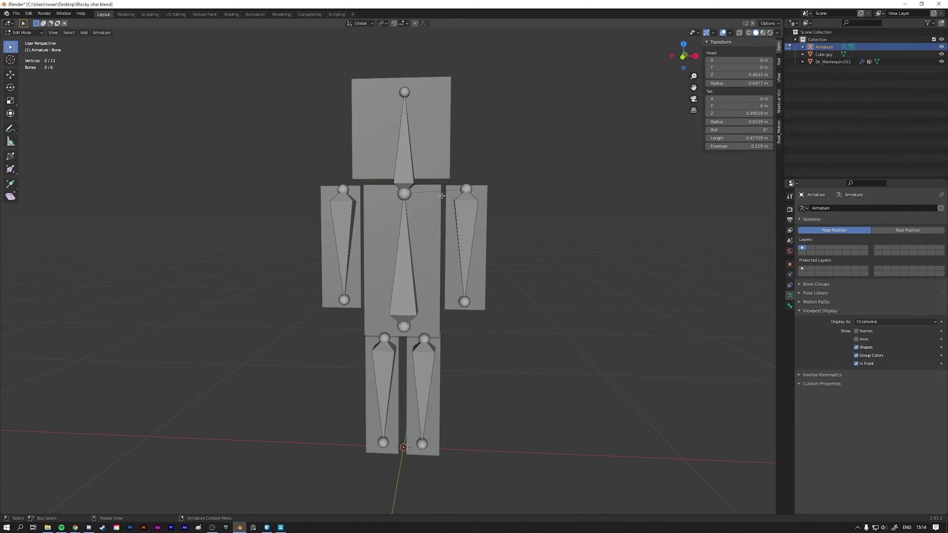
mouse_move(442, 196)
middle_down()
mouse_move(395, 200)
mouse_move(499, 207)
mouse_move(471, 227)
mouse_move(436, 210)
middle_up()
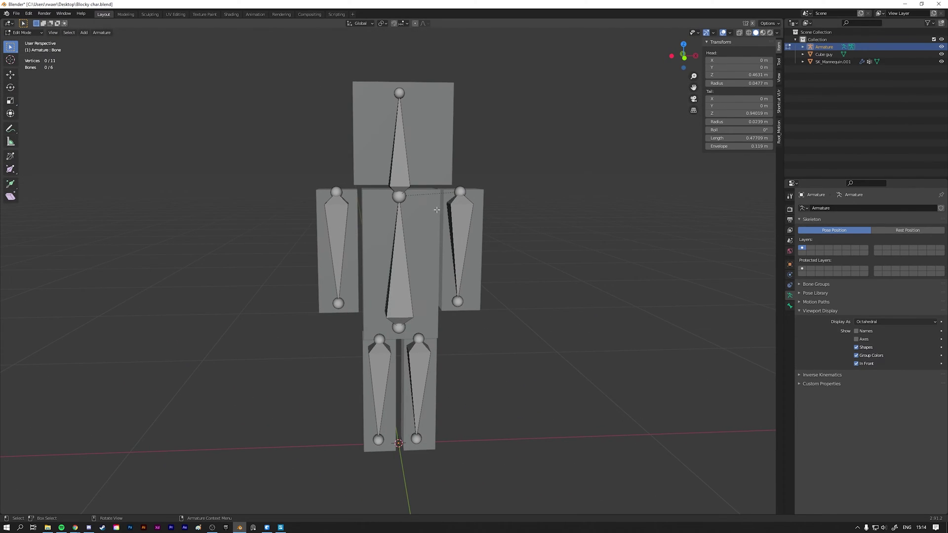
middle_drag(495, 274, 415, 344)
Parent the right leg, left leg and left arm bones to the torso bone with Keep Offset.
click(415, 368)
key(ctrl+p)
click(397, 282)
click(375, 367)
shift+click(399, 196)
key(ctrl+p)
click(398, 196)
click(341, 219)
shift+click(397, 195)
key(ctrl+p)
click(397, 195)
middle_drag(466, 142, 429, 168)
Name the head bone Head and the torso bone Root in Bone properties.
click(420, 151)
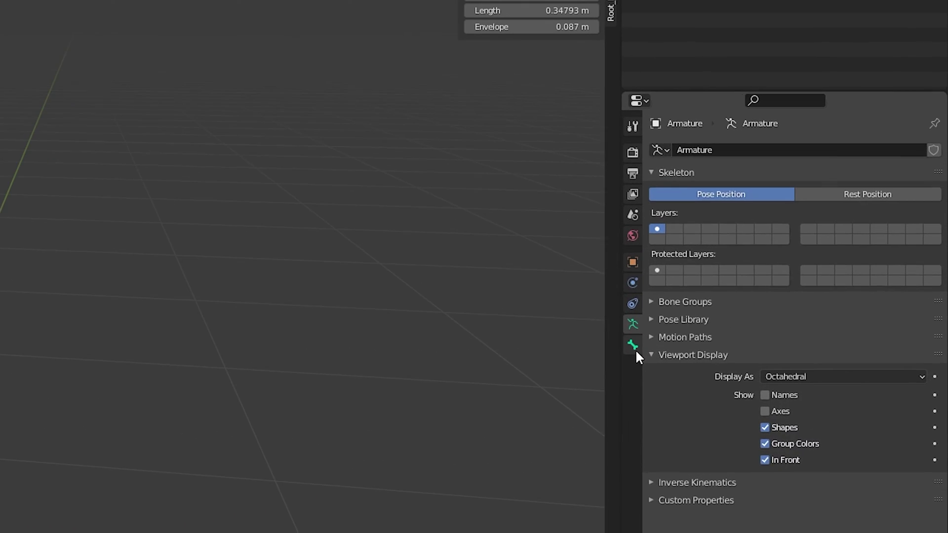
click(790, 307)
click(719, 149)
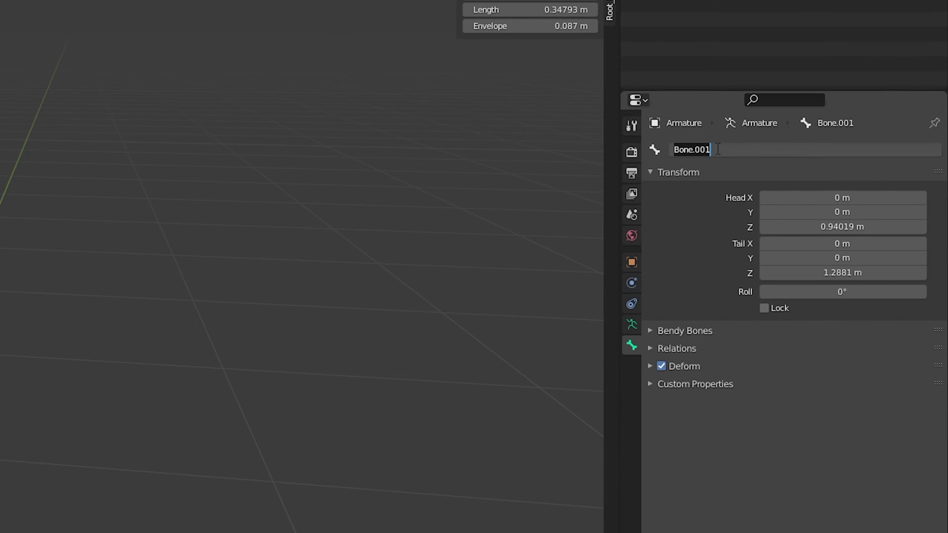
text(Head)
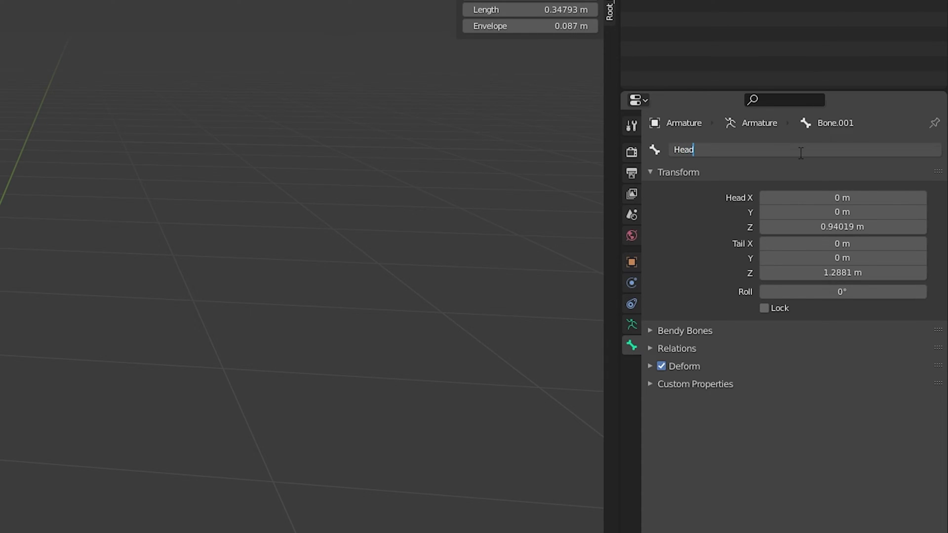
key(Return)
click(382, 276)
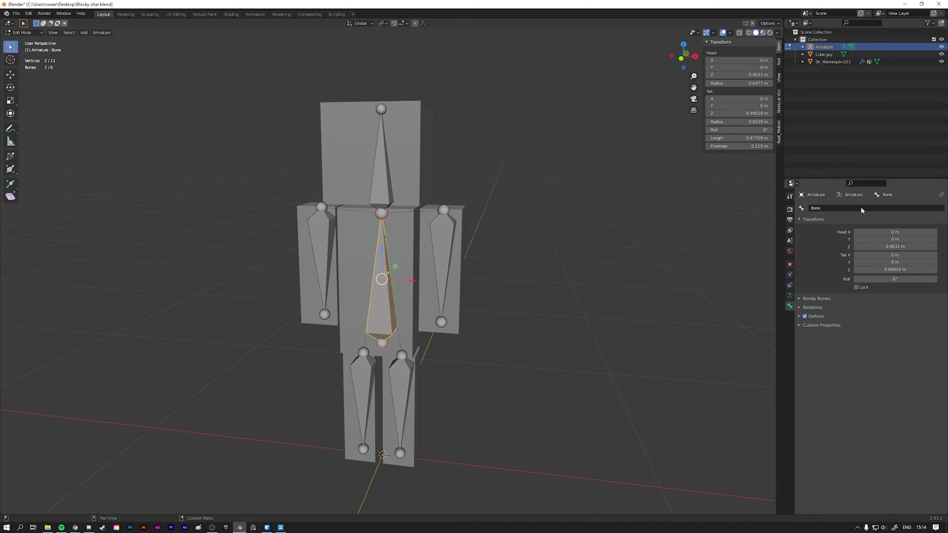
click(861, 210)
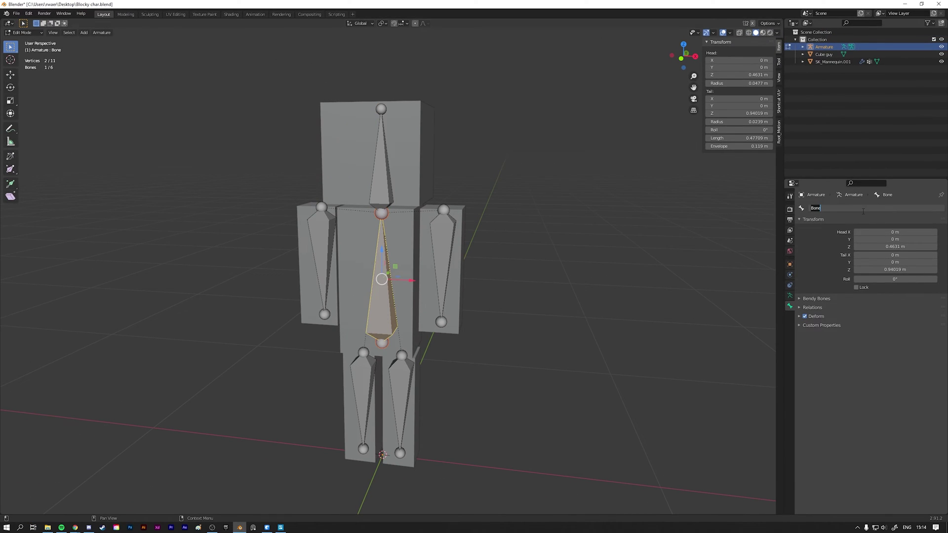
text(Root)
key(Return)
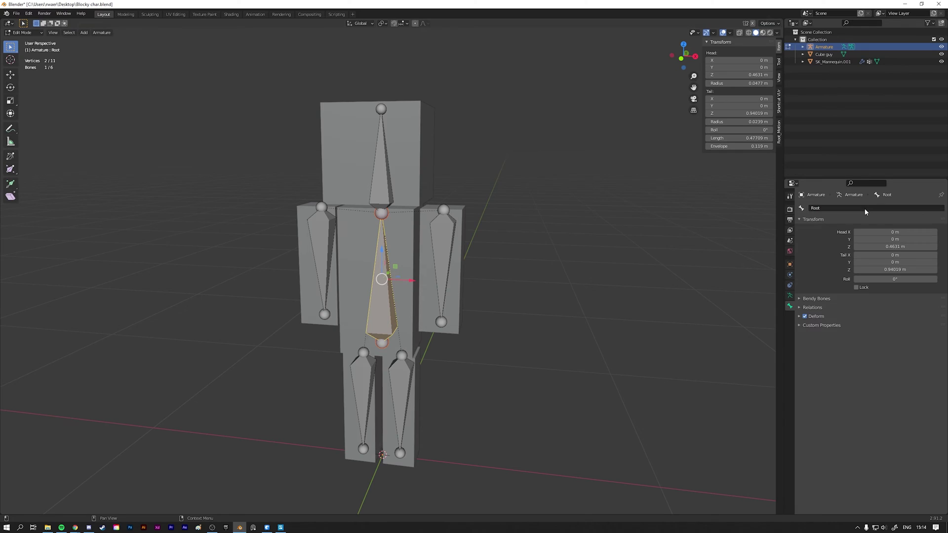
Rename the two arm bones Arm.R and Arm.L.
click(444, 252)
click(831, 209)
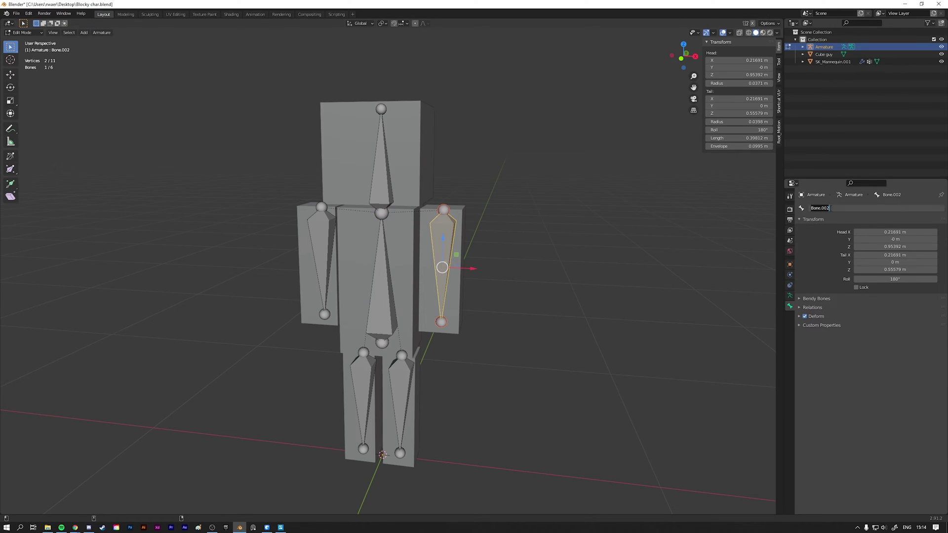
click(831, 209)
text(Arm.R)
key(Return)
key(Return)
middle_drag(546, 229, 366, 264)
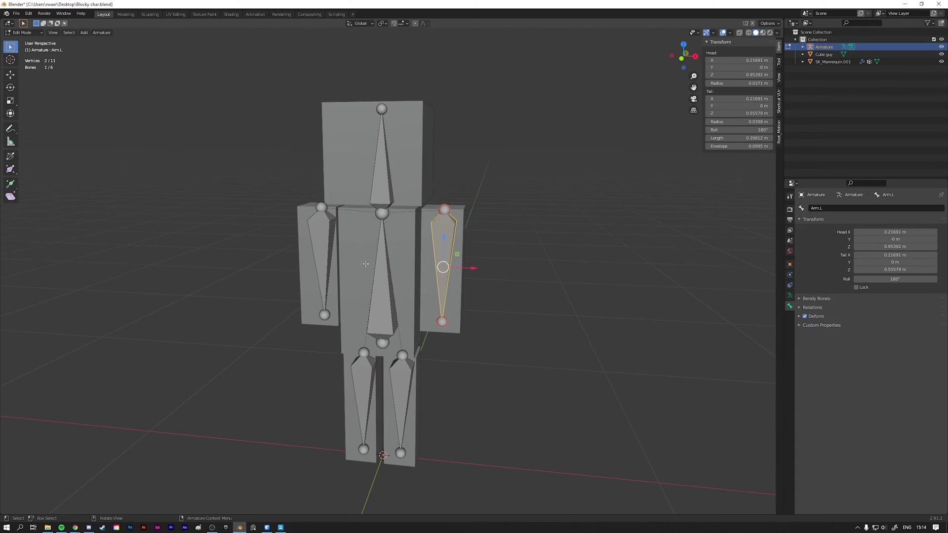
click(324, 230)
click(839, 207)
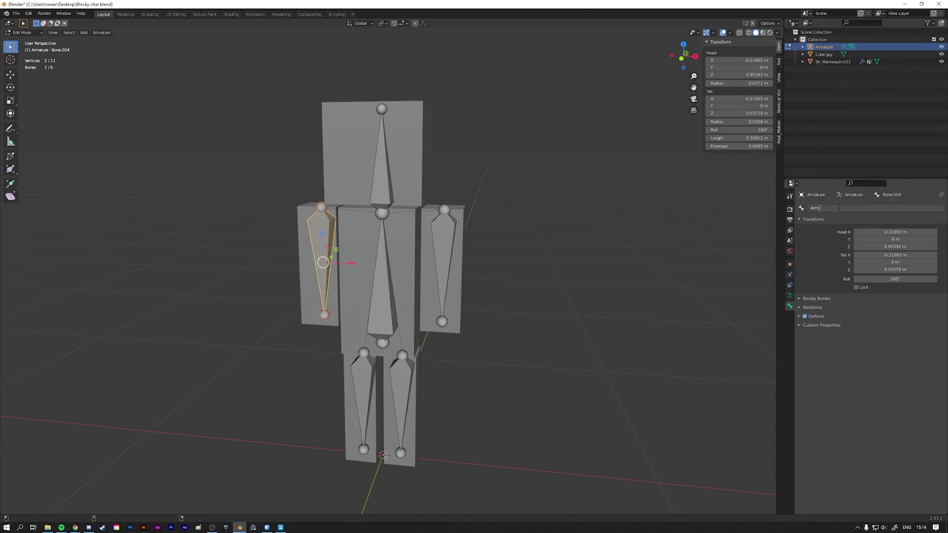
key(Return)
Name both leg bones Leg.L, so the second becomes Leg.L.001, then return to front view.
click(402, 390)
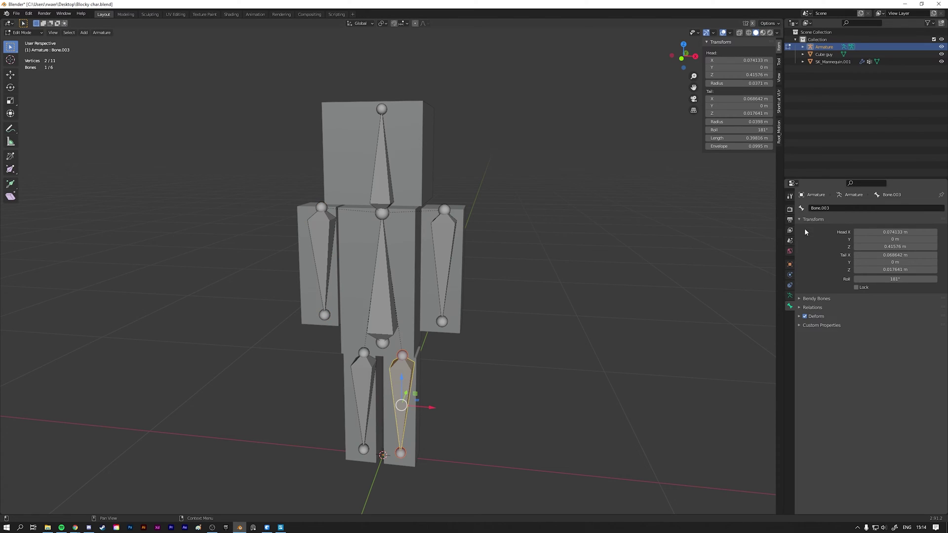
click(830, 208)
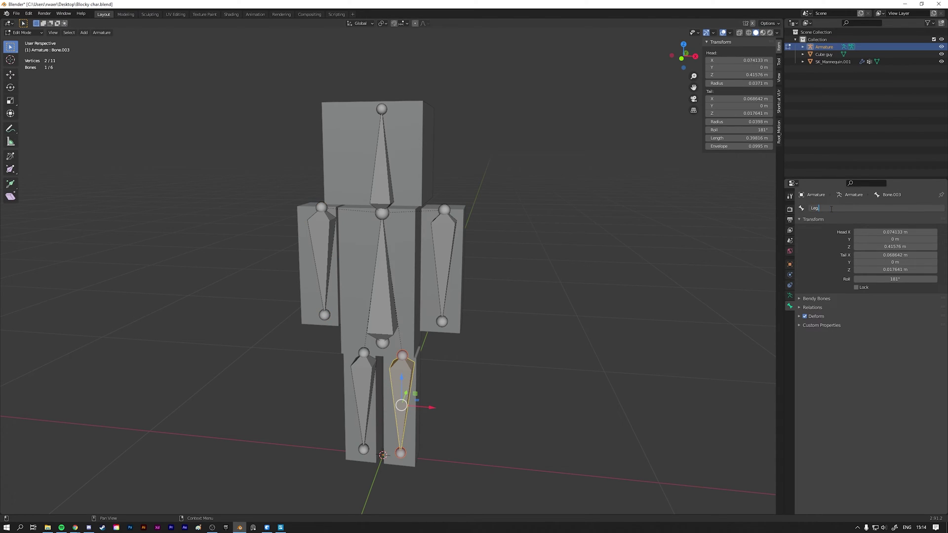
text(Leg.L)
key(Return)
click(364, 400)
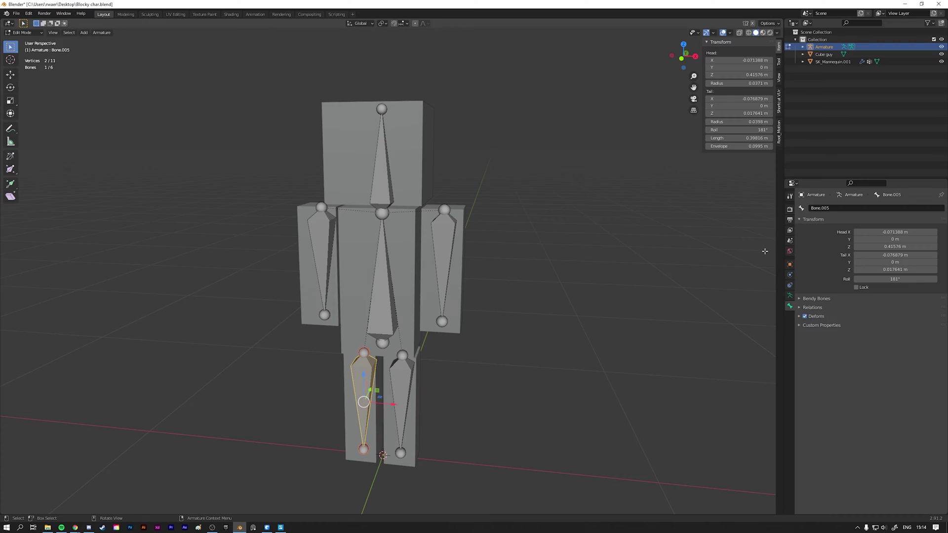
click(830, 208)
text(Leg.L)
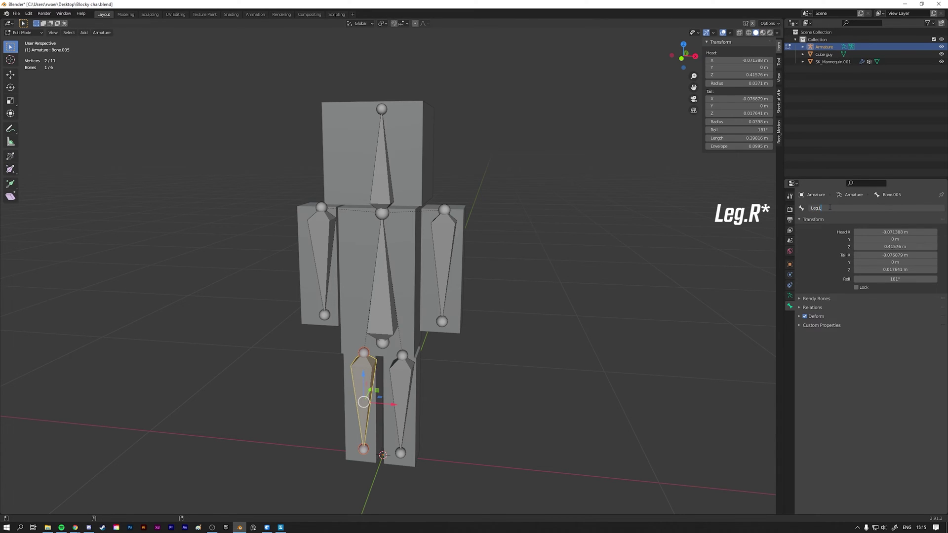
key(Return)
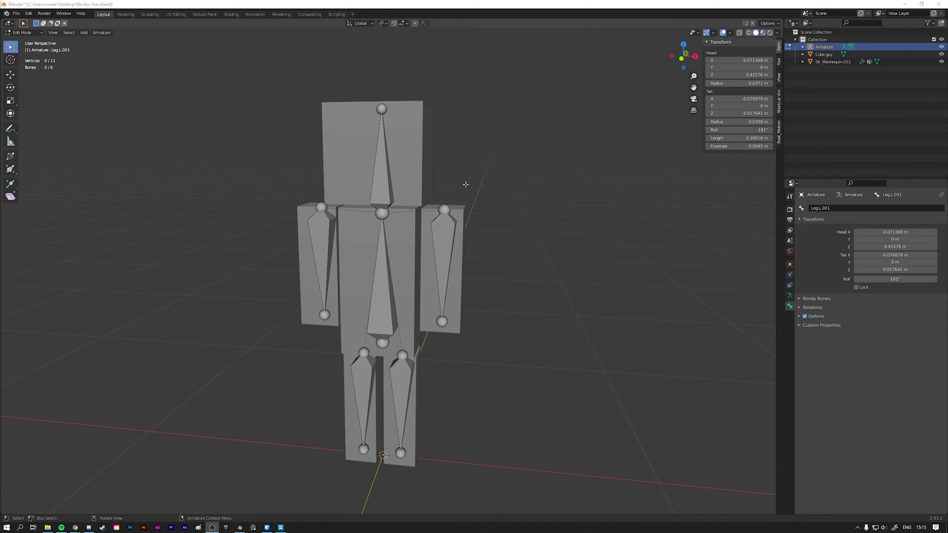
mouse_move(466, 184)
middle_down()
mouse_move(487, 170)
mouse_move(470, 170)
mouse_move(474, 205)
mouse_move(471, 198)
middle_up()
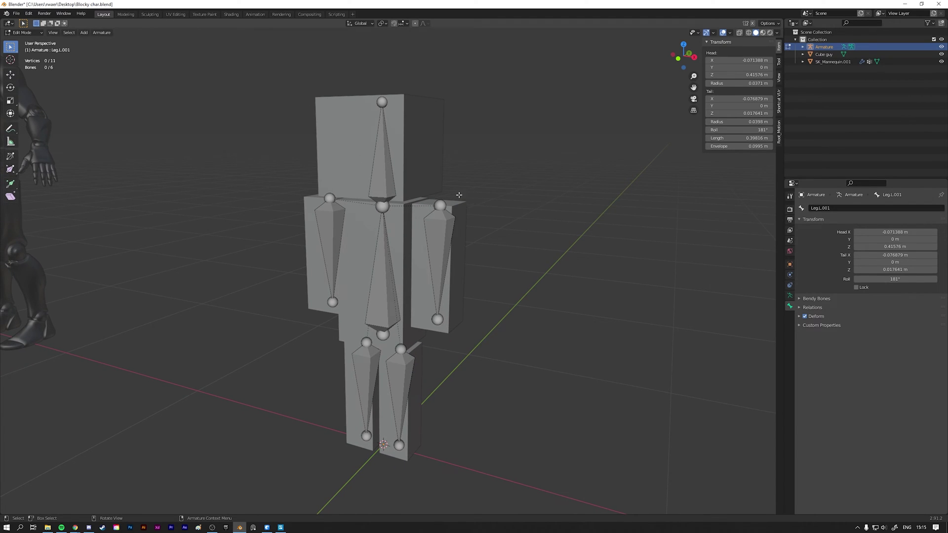
key(KP_1)
In Object Mode, parent Cube guy to the Armature using Ctrl+P With Automatic Weights.
middle_drag(398, 239, 513, 267)
key(Tab)
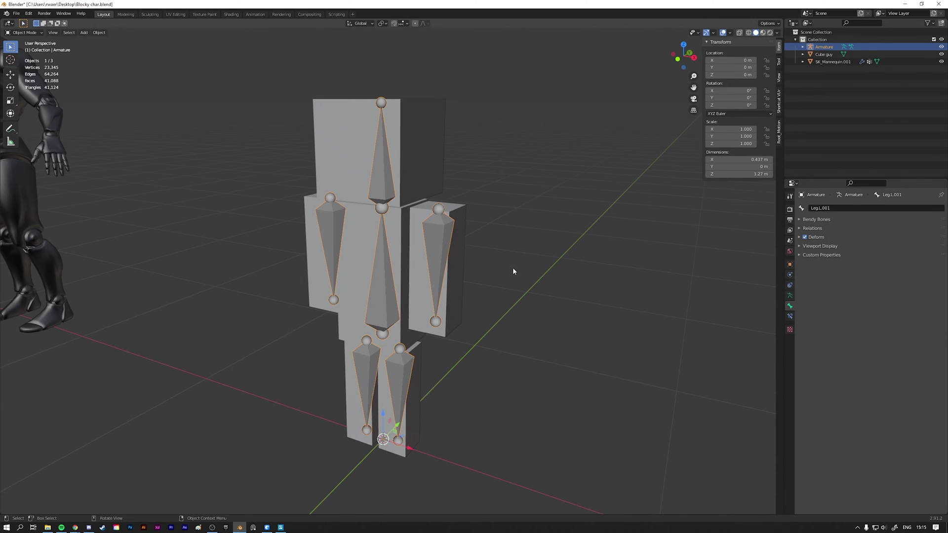
click(513, 271)
click(421, 125)
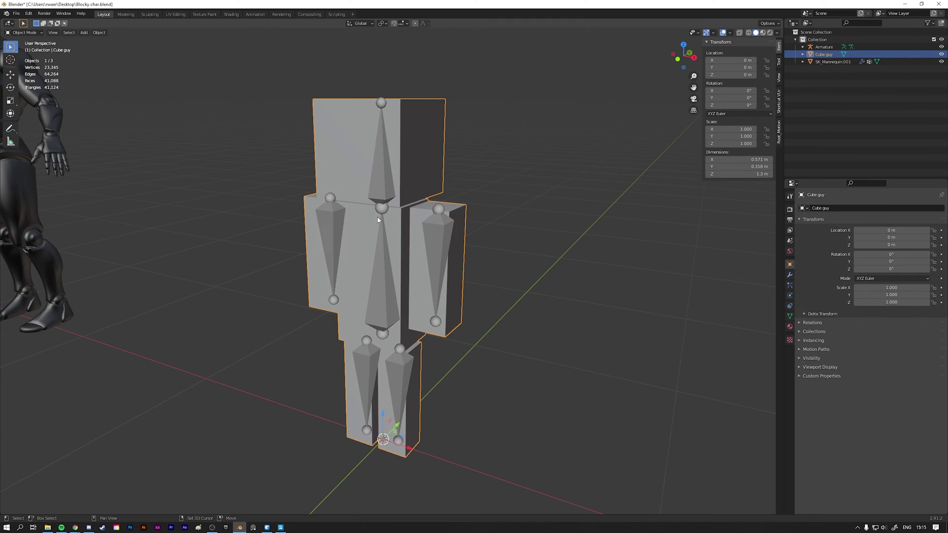
shift+click(380, 184)
middle_drag(514, 280, 474, 257)
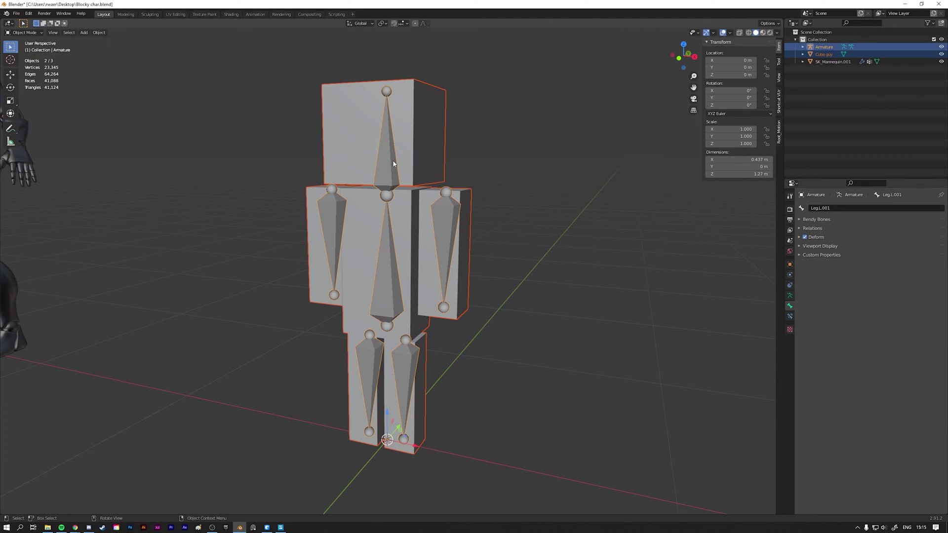
middle_drag(438, 181, 483, 189)
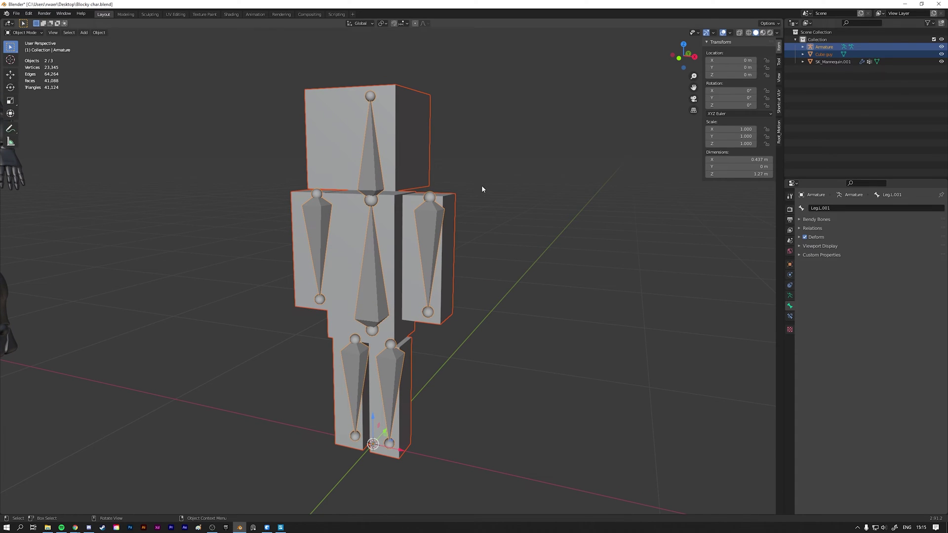
key(ctrl+p)
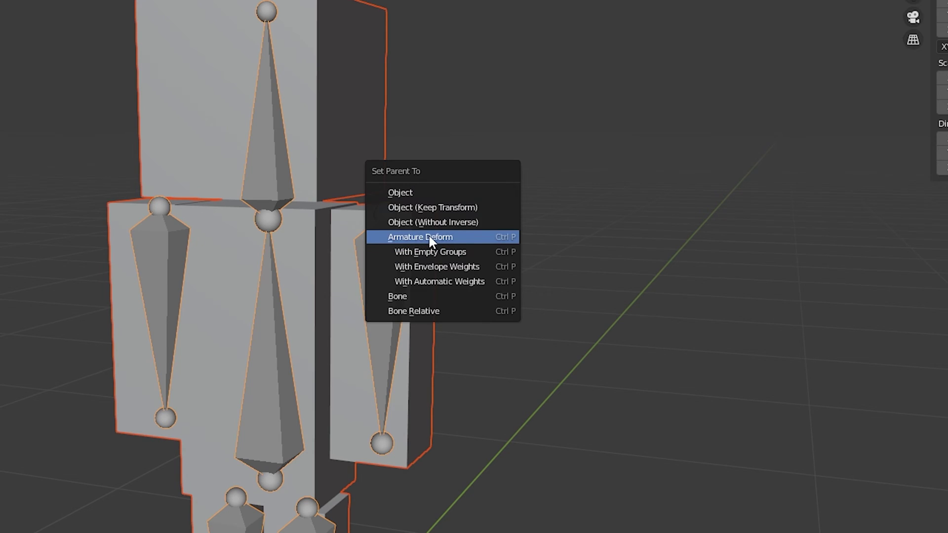
click(438, 281)
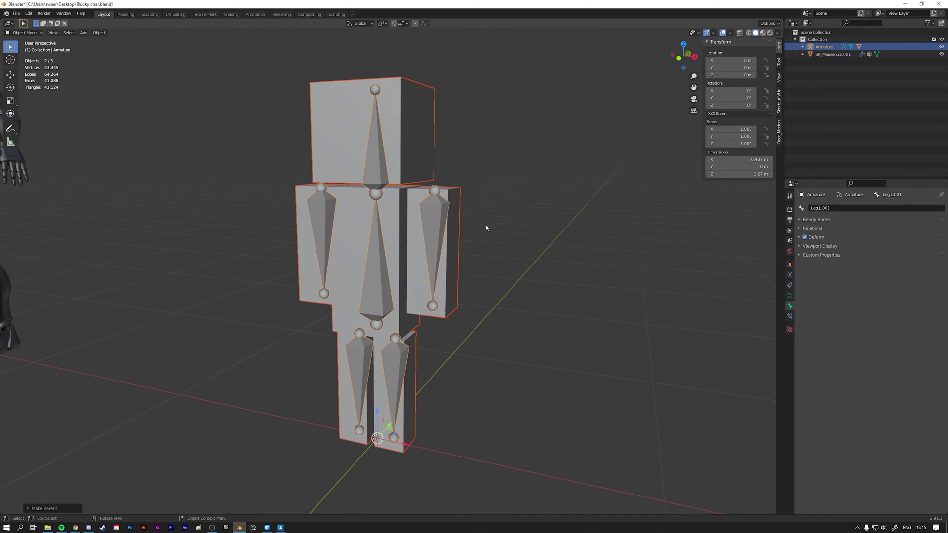
Select the armature and switch it to Pose Mode.
mouse_move(485, 229)
middle_down()
mouse_move(459, 232)
mouse_move(484, 231)
middle_up()
click(529, 229)
click(436, 226)
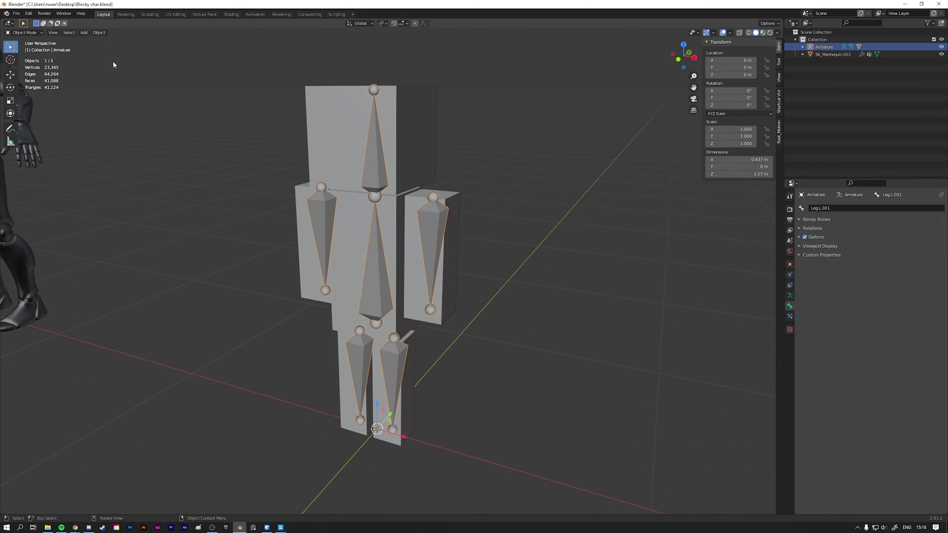
click(33, 33)
click(24, 60)
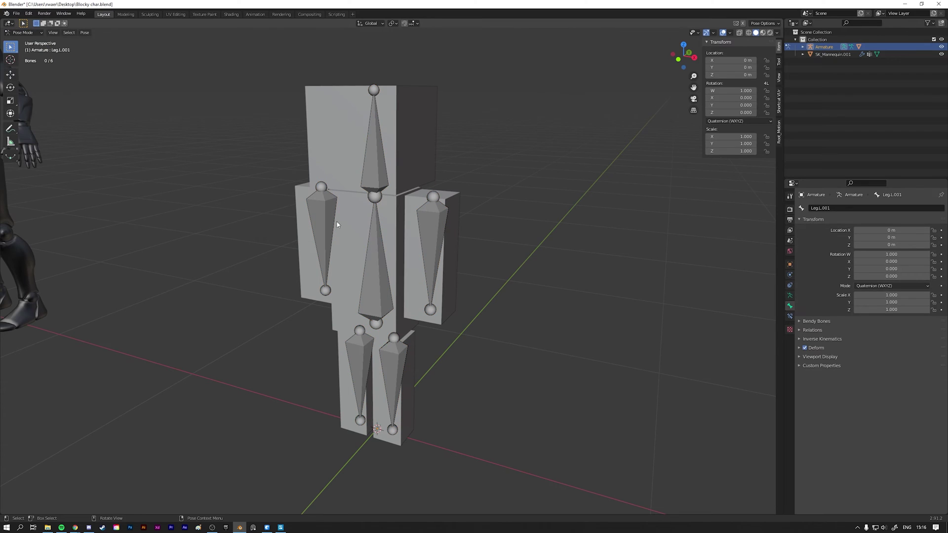
Raise the Arm.L bone with two rotations, then clear its rotation back to rest.
click(428, 220)
middle_drag(428, 220, 494, 252)
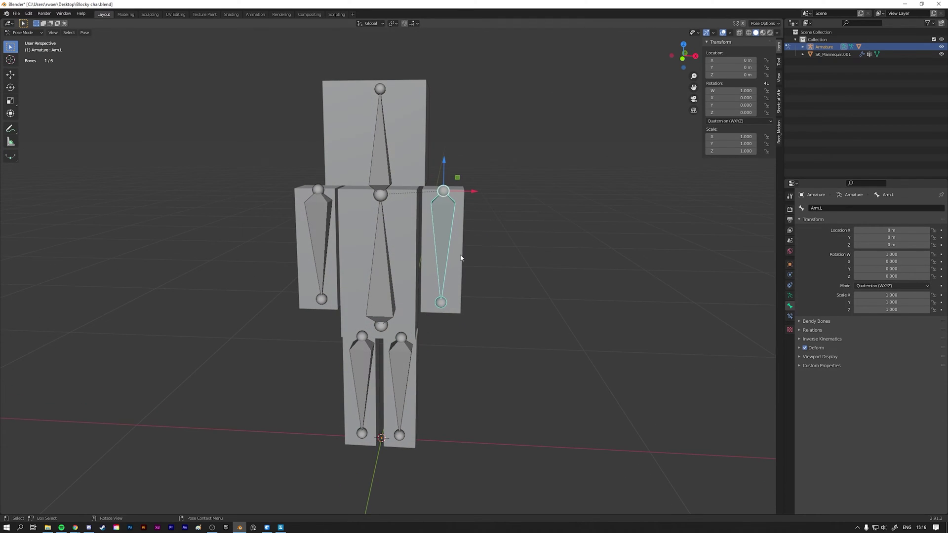
key(r)
click(532, 189)
middle_drag(532, 190, 323, 198)
key(r)
click(304, 121)
middle_drag(305, 123, 421, 206)
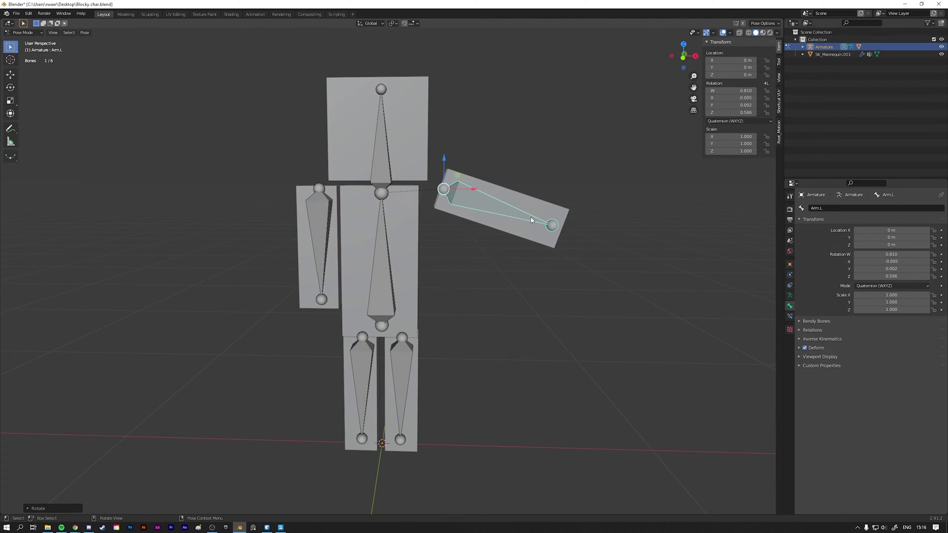
key(alt+r)
Rotate the Root bone to tilt the whole character.
click(384, 256)
middle_drag(385, 256, 460, 155)
key(r)
click(358, 167)
middle_drag(358, 167, 417, 236)
middle_drag(370, 191, 366, 225)
middle_drag(431, 185, 356, 233)
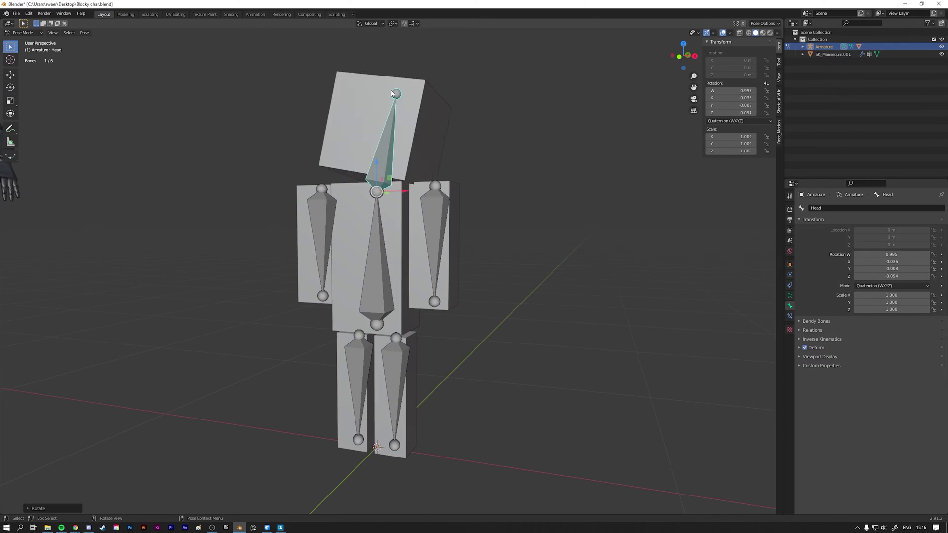
Undo the last rotation, then bend Arm.R, the right leg and Leg.L.
key(ctrl+z)
middle_drag(350, 225, 369, 225)
click(305, 203)
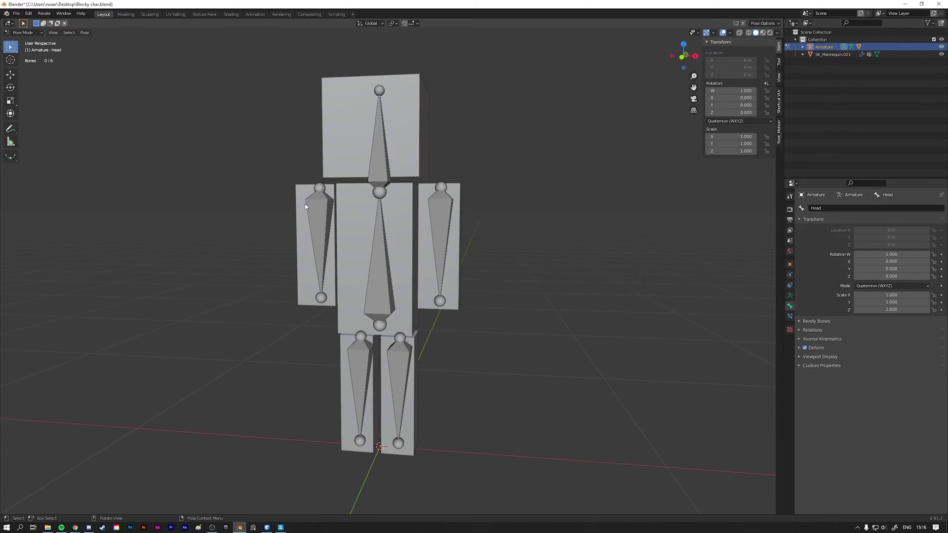
click(314, 202)
key(r)
click(249, 131)
click(359, 388)
key(r)
click(284, 363)
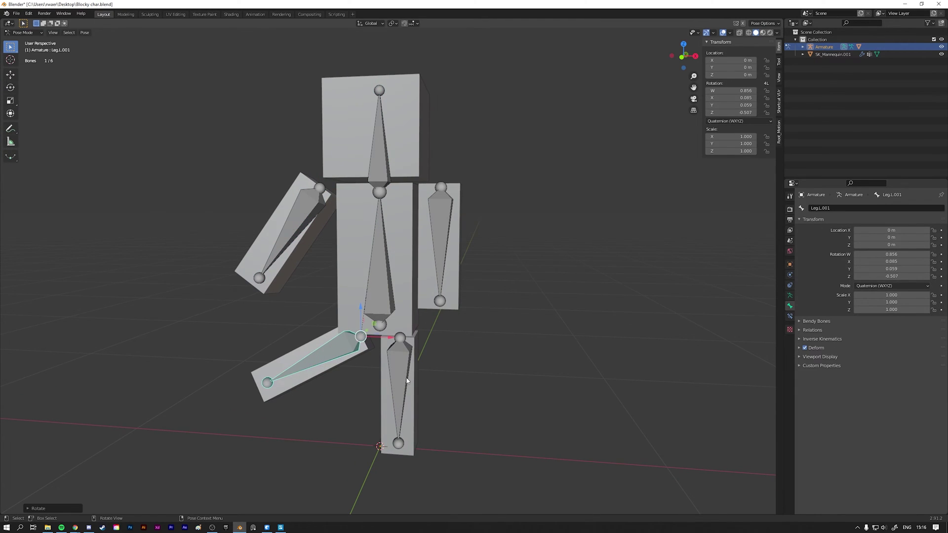
click(406, 385)
key(r)
click(588, 346)
middle_drag(593, 394, 472, 332)
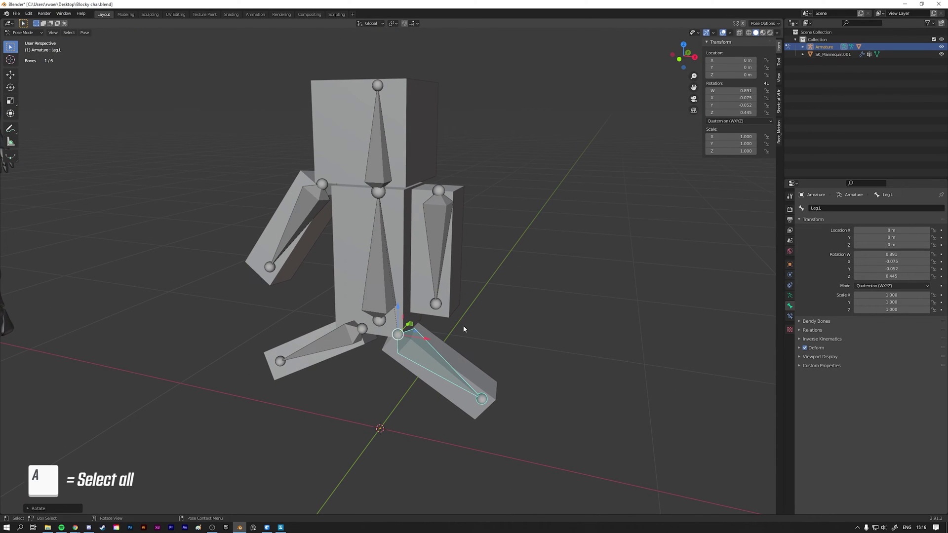
Select all bones, clear their rotations to rest, and switch to Object Mode.
key(a)
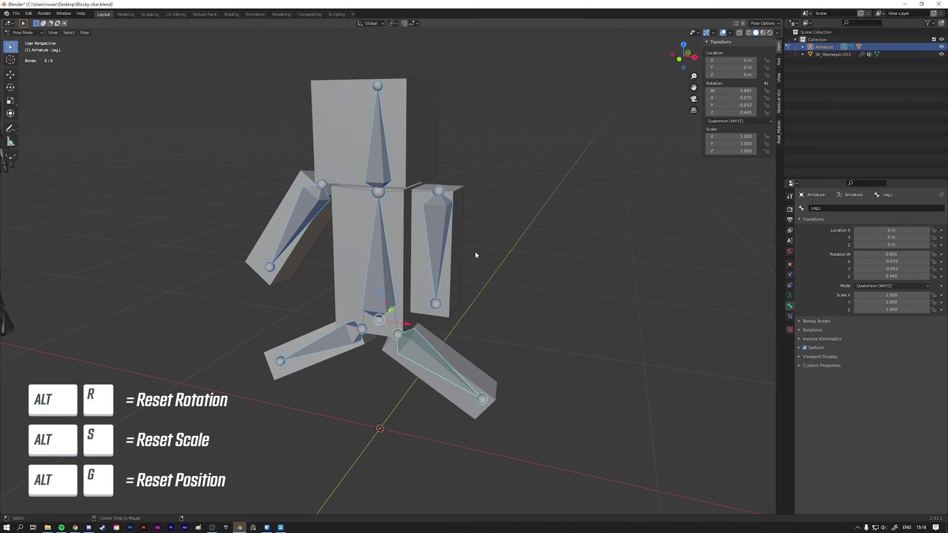
key(alt+r)
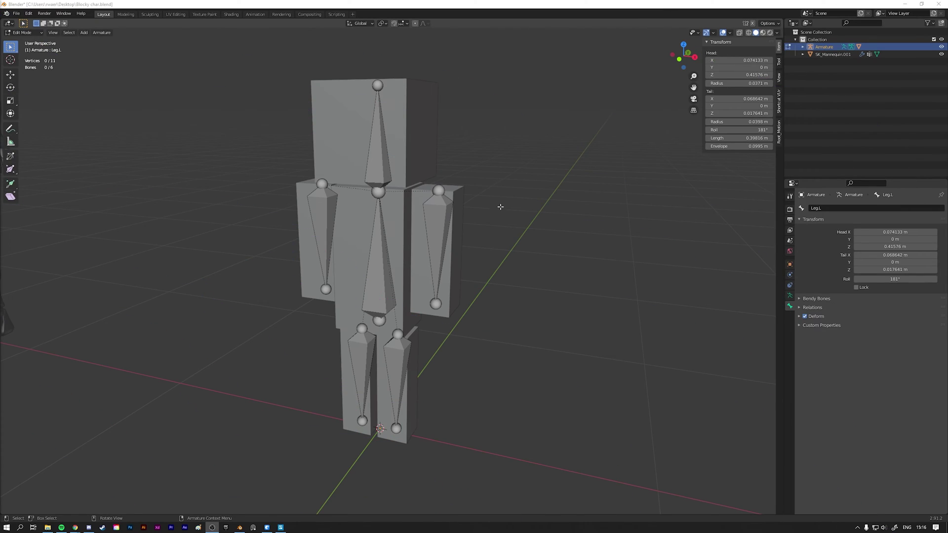
middle_drag(500, 207, 454, 211)
middle_drag(384, 192, 415, 222)
key(ctrl+Tab)
click(23, 33)
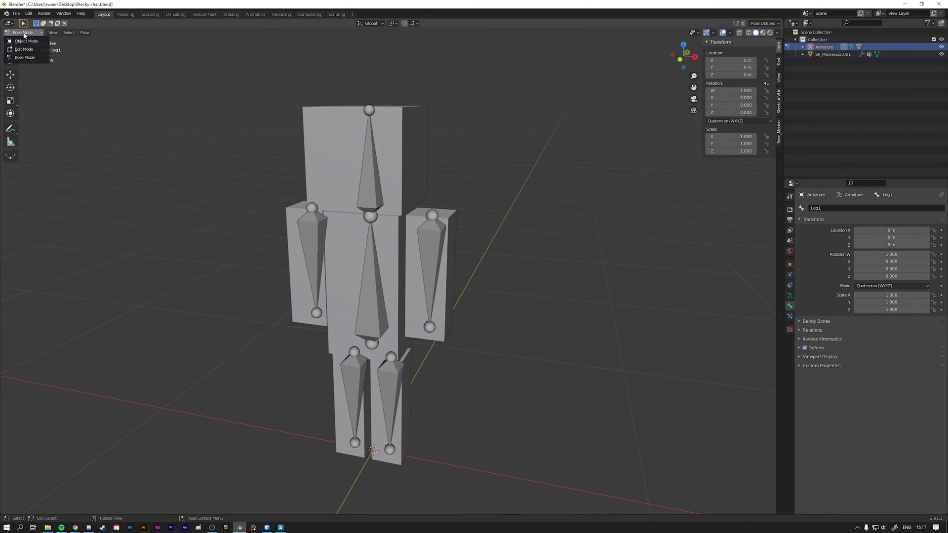
click(27, 41)
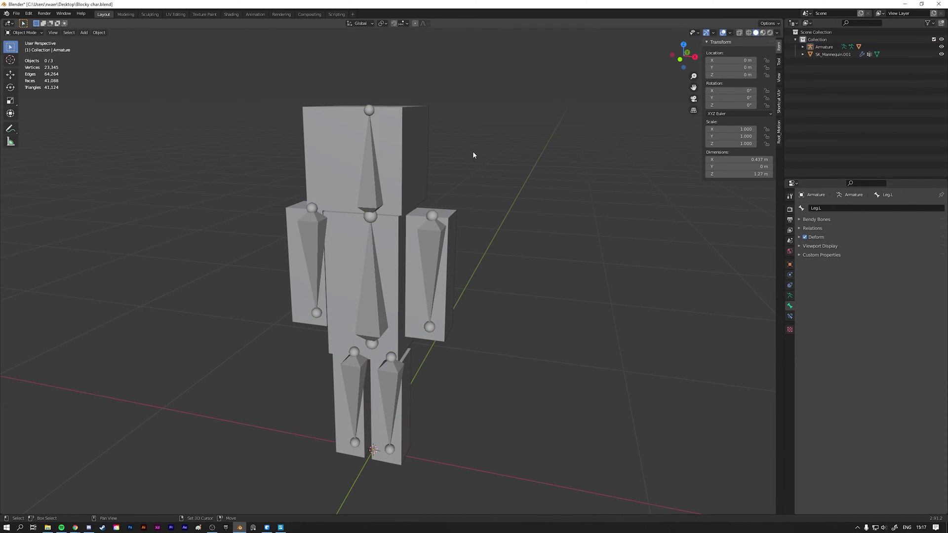
Switch to the Animation workspace and frame the blocky character in the viewport.
shift+middle_drag(472, 151, 466, 146)
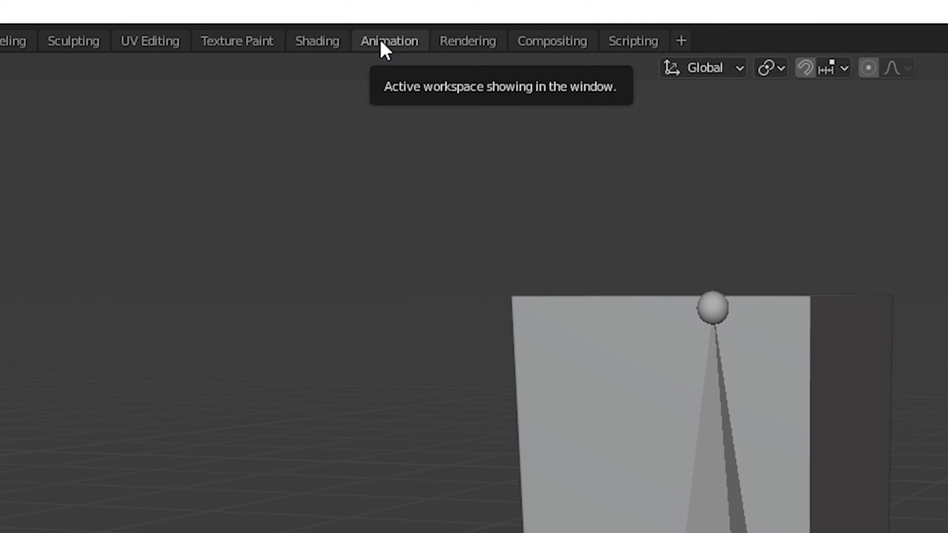
click(254, 15)
shift+middle_drag(508, 204, 510, 237)
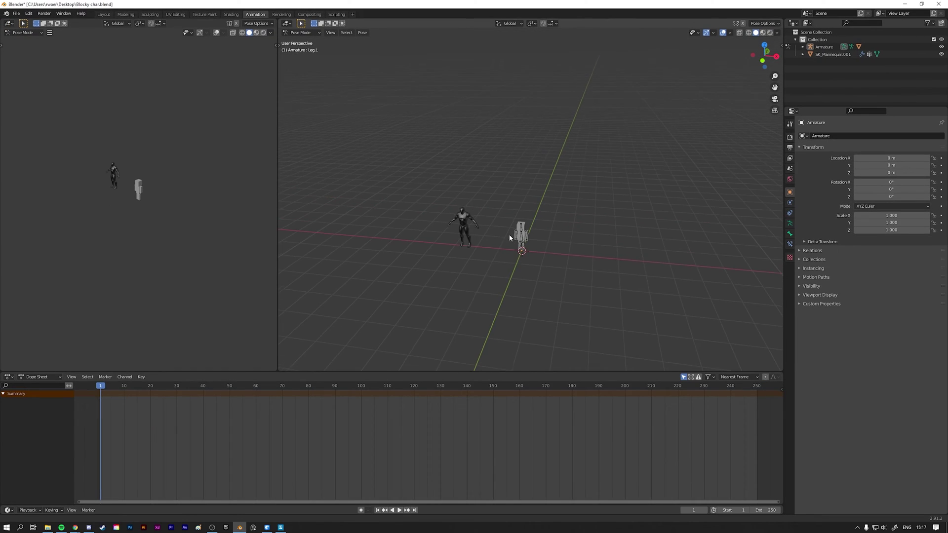
scroll(508, 268, up, 5)
shift+middle_drag(545, 312, 522, 212)
scroll(507, 212, up, 5)
shift+middle_drag(470, 183, 509, 188)
middle_drag(535, 218, 561, 212)
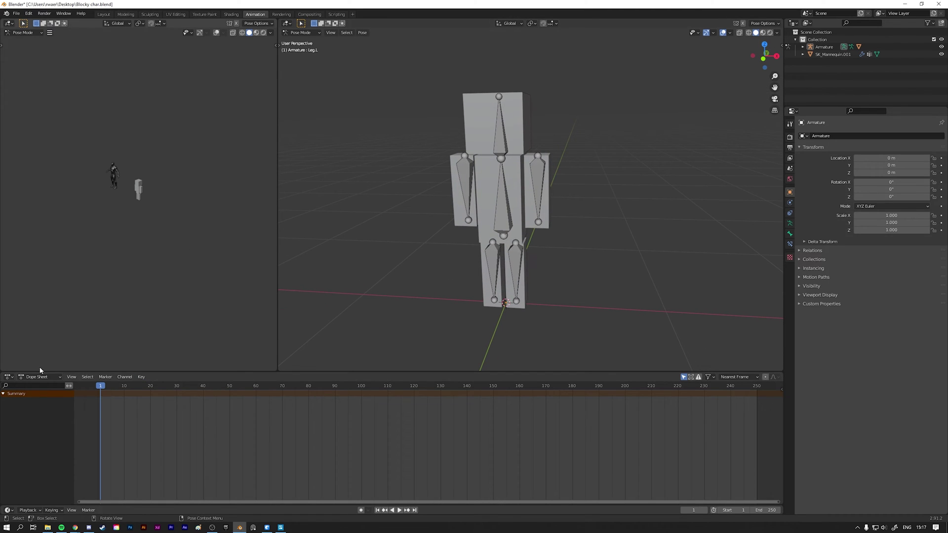
Change the bottom Dope Sheet to the Action Editor and check its empty action list.
click(38, 376)
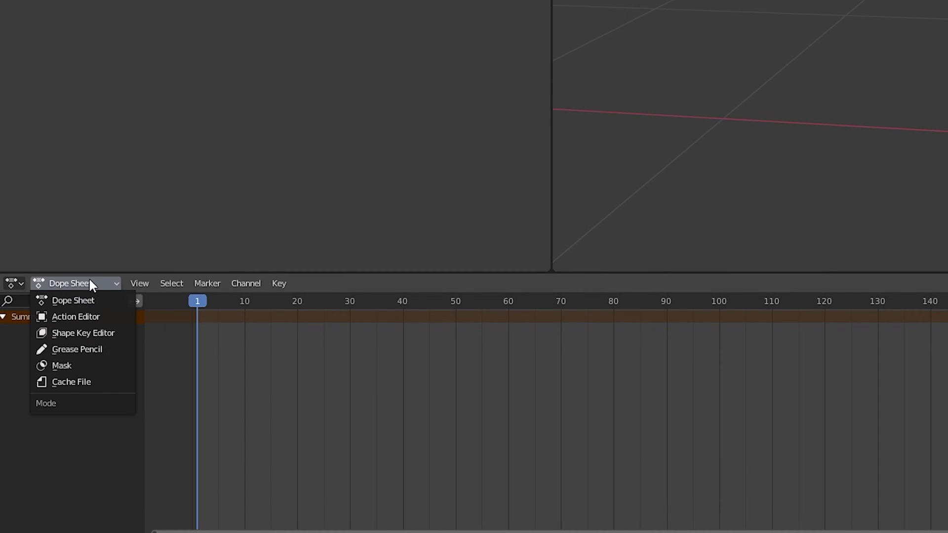
click(81, 317)
click(724, 284)
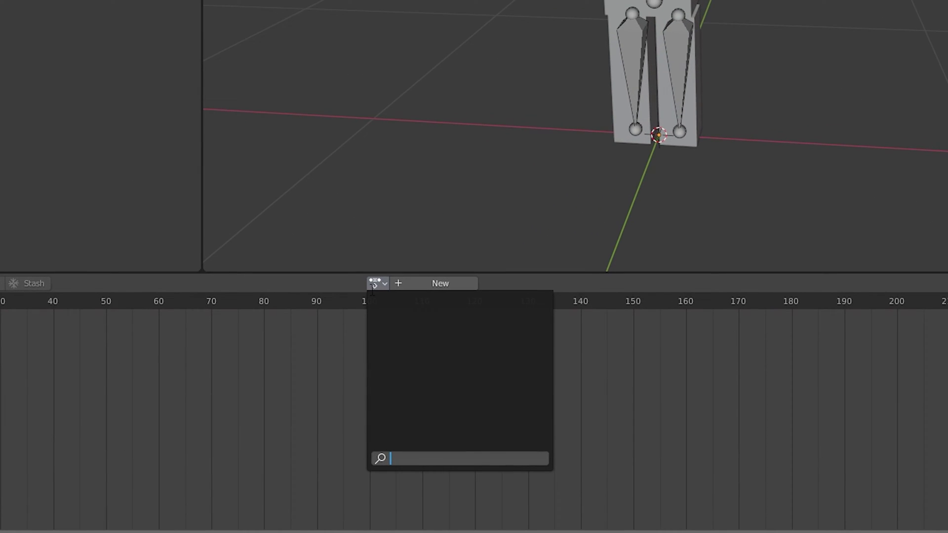
click(372, 288)
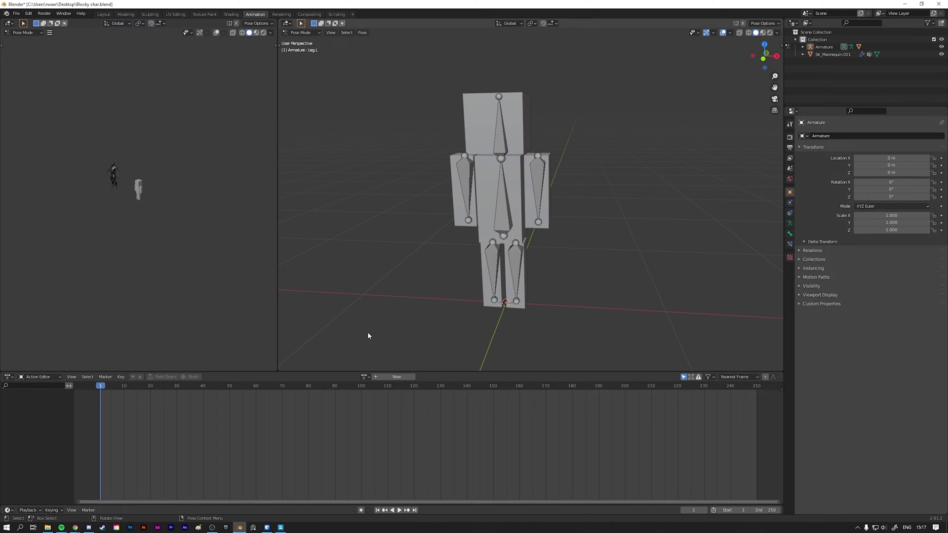
Set the animation End frame to 16 and preview the range.
click(494, 269)
shift+middle_drag(577, 276, 540, 250)
click(537, 278)
scroll(519, 263, up, 1)
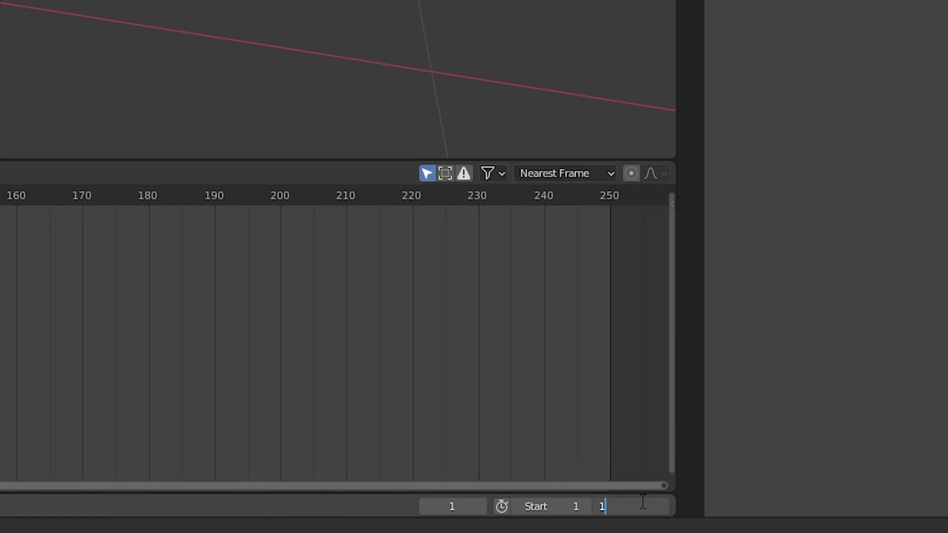
text(6)
key(Return)
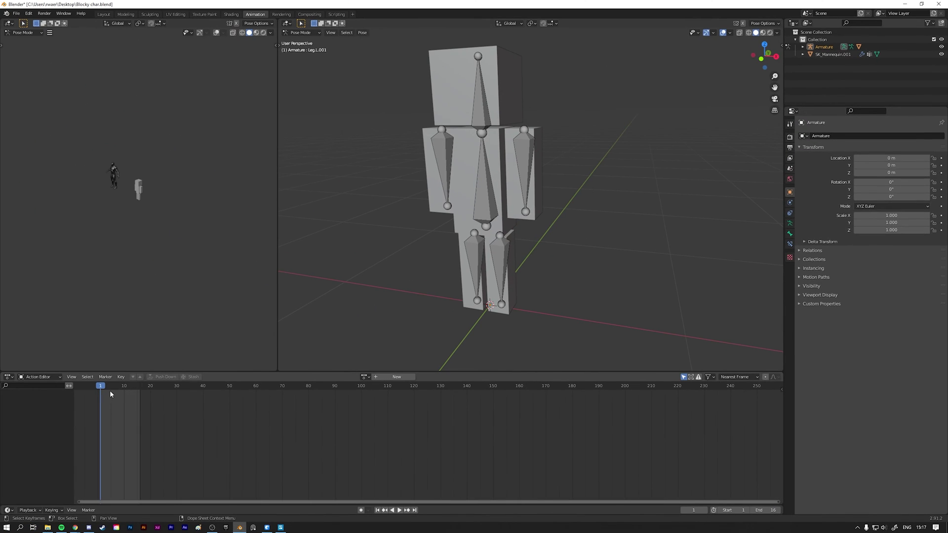
key(space)
mouse_move(99, 387)
mouse_down()
mouse_move(128, 391)
mouse_move(116, 392)
mouse_up()
key(space)
Return the playhead to frame 1, enable Auto Keying, and select Leg.L.
mouse_move(564, 218)
shift+middle_down()
mouse_move(558, 244)
mouse_move(561, 234)
shift+middle_up()
click(482, 180)
middle_drag(482, 179, 494, 195)
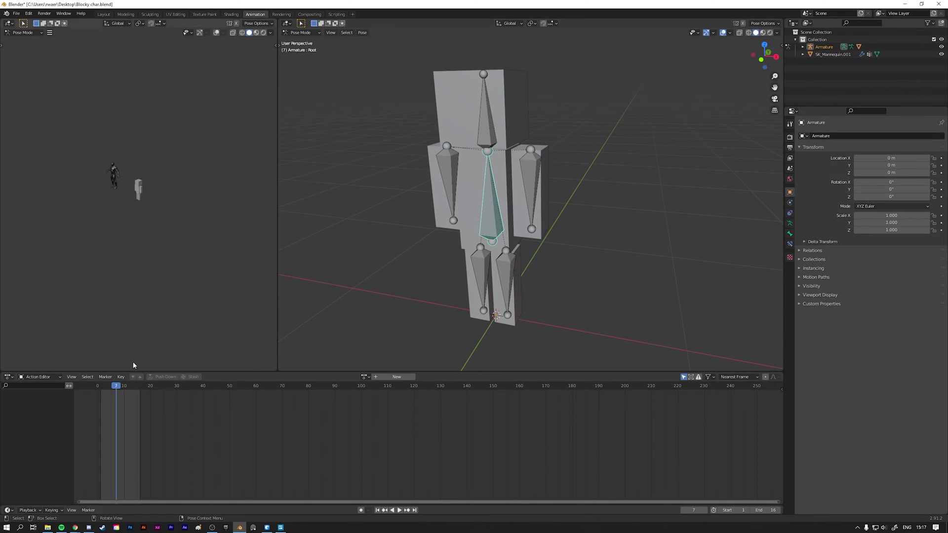
drag(117, 388, 101, 388)
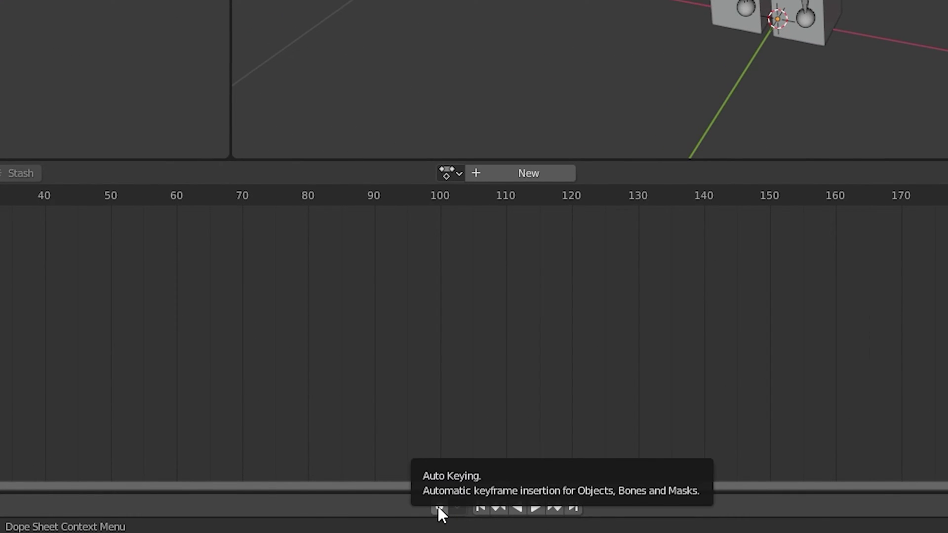
click(439, 508)
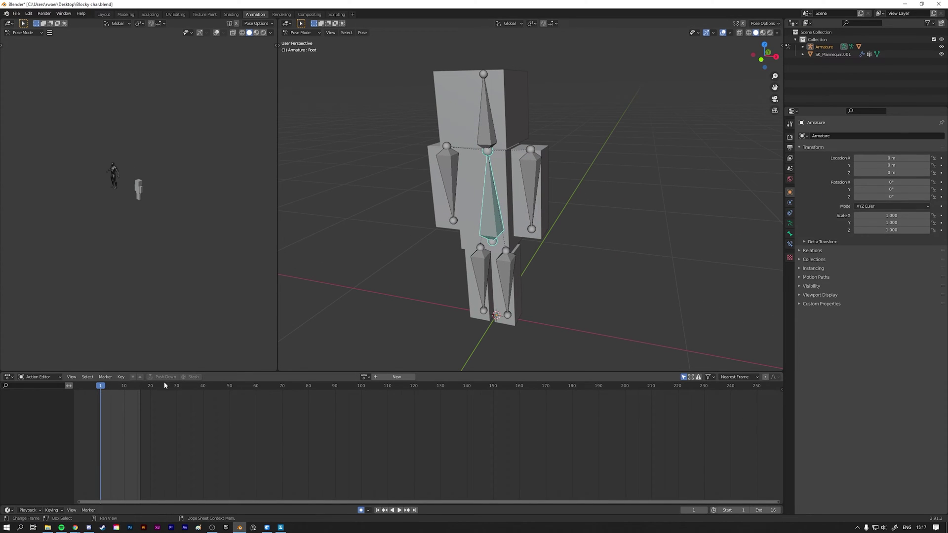
middle_drag(514, 275, 544, 249)
click(512, 289)
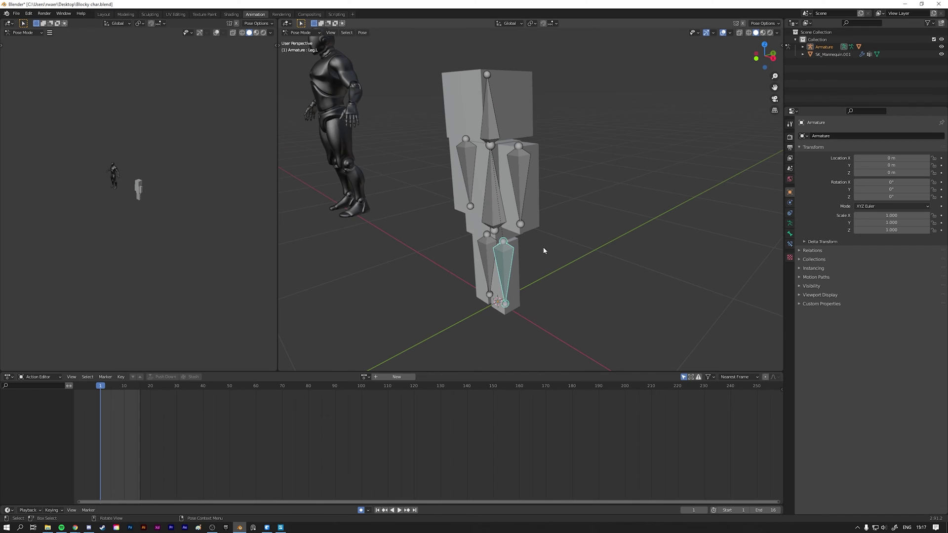
Swing Leg.L along X and rotate Leg.L.001 opposite to form the stride.
click(301, 33)
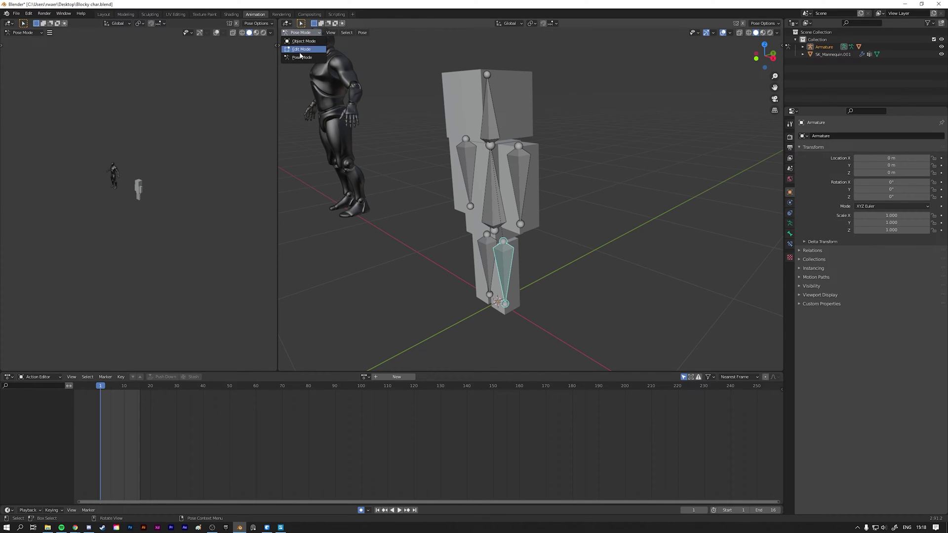
click(301, 57)
key(r)
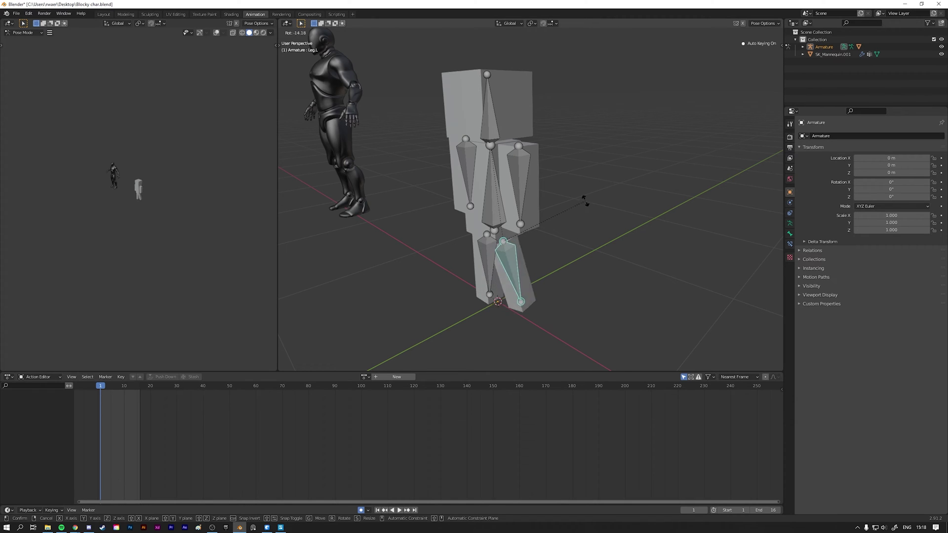
key(x)
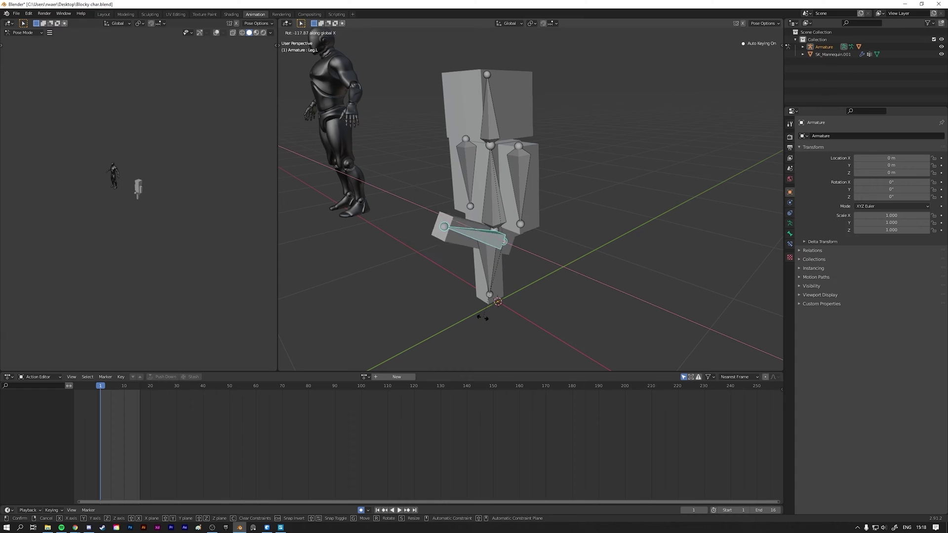
click(552, 222)
middle_drag(552, 223, 628, 242)
click(554, 275)
middle_drag(554, 276, 613, 282)
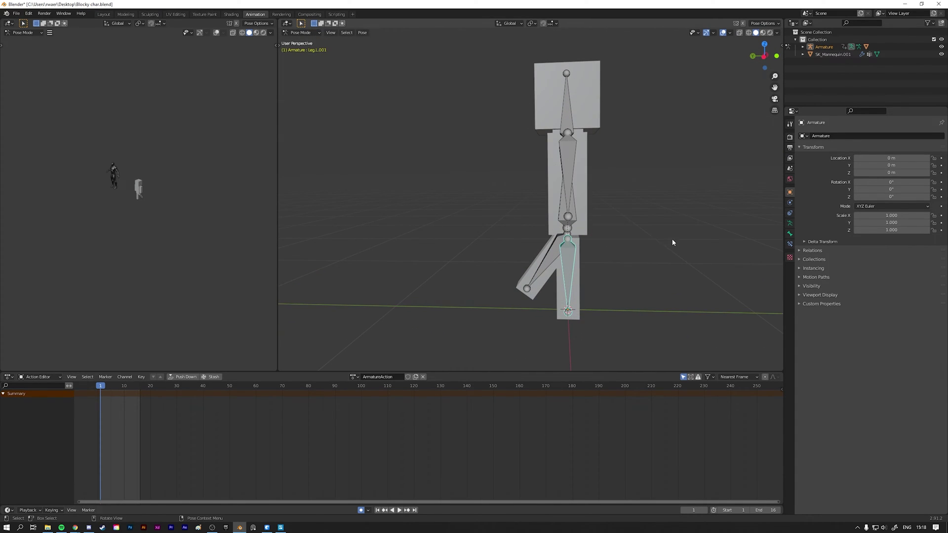
key(r)
click(652, 153)
middle_drag(652, 153, 509, 186)
Rotate Arm.L and Arm.R into opposing swings for the frame-1 pose.
click(511, 189)
key(r)
click(633, 87)
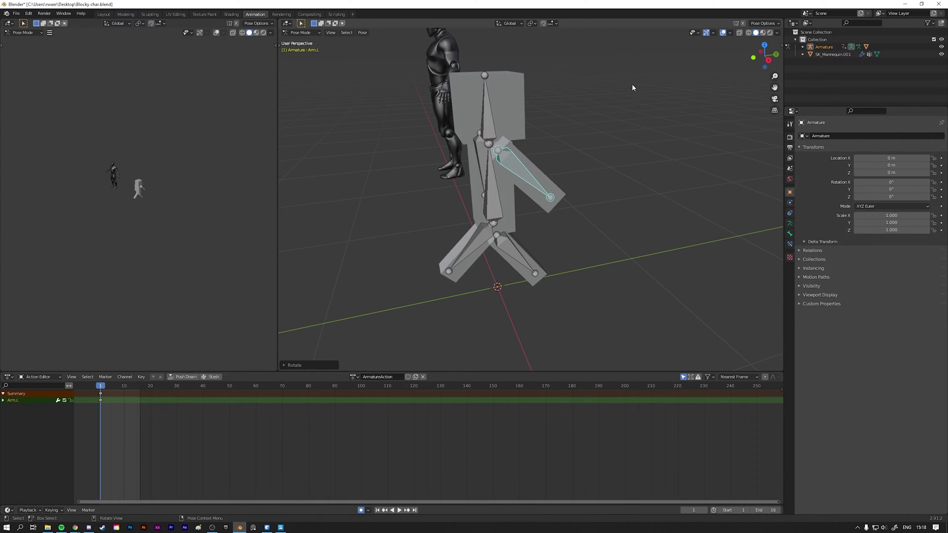
middle_drag(424, 190, 588, 198)
click(556, 192)
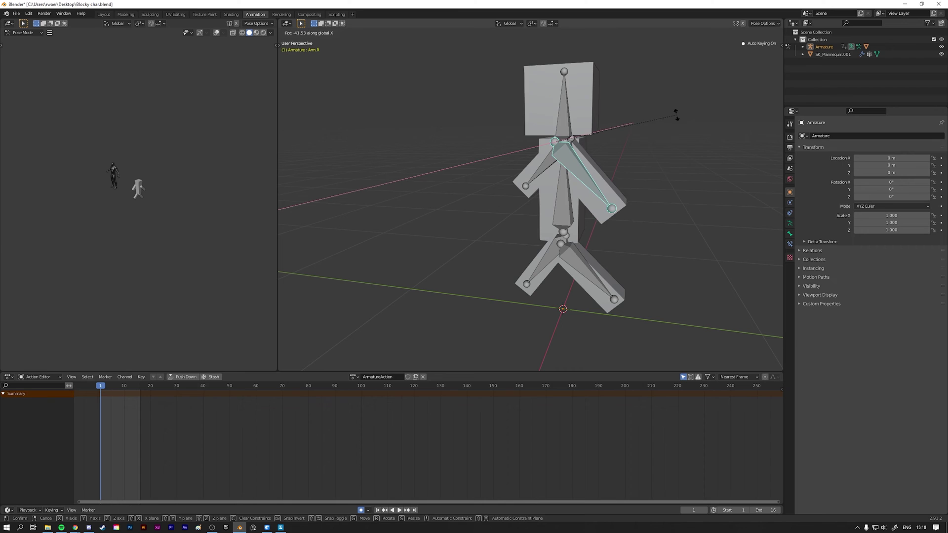
click(703, 159)
middle_drag(703, 159, 564, 206)
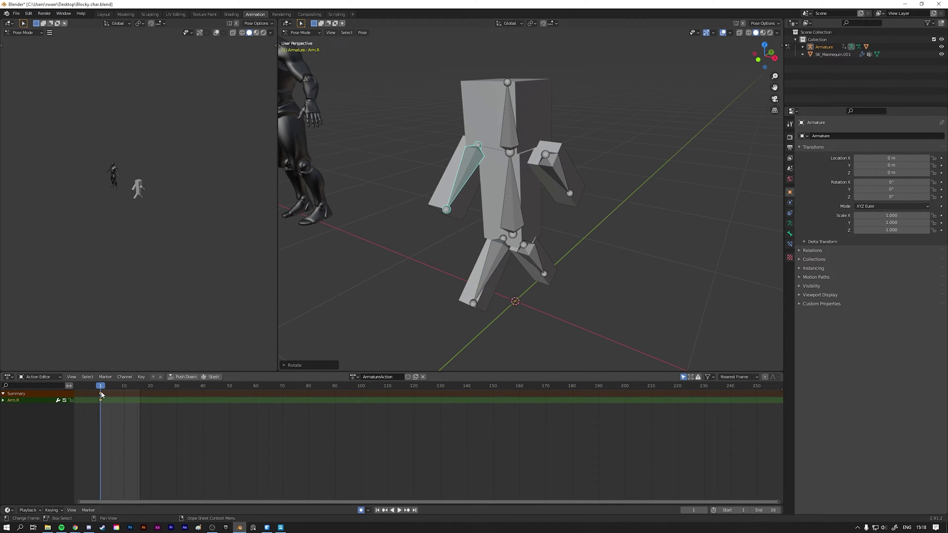
Select all bones and play back the 16-frame animation.
click(514, 190)
key(a)
middle_drag(515, 190, 553, 257)
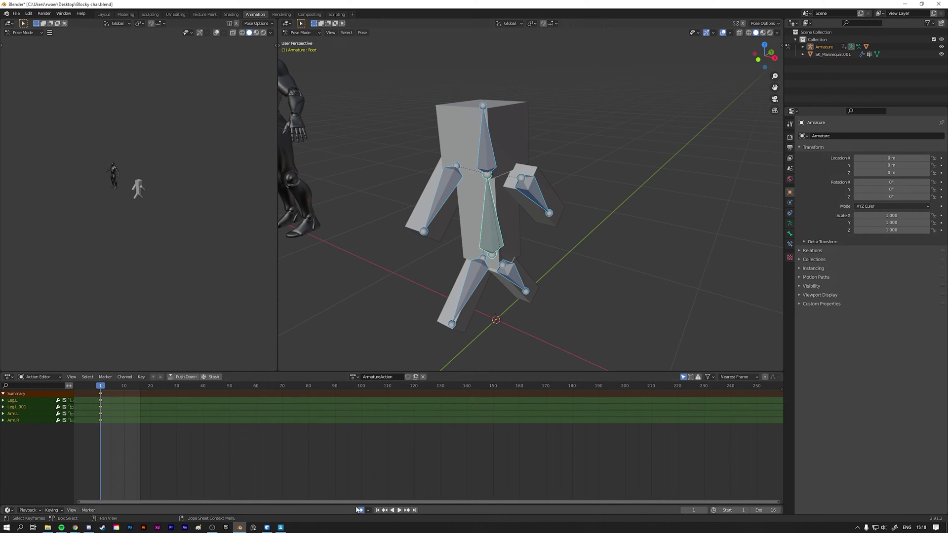
key(space)
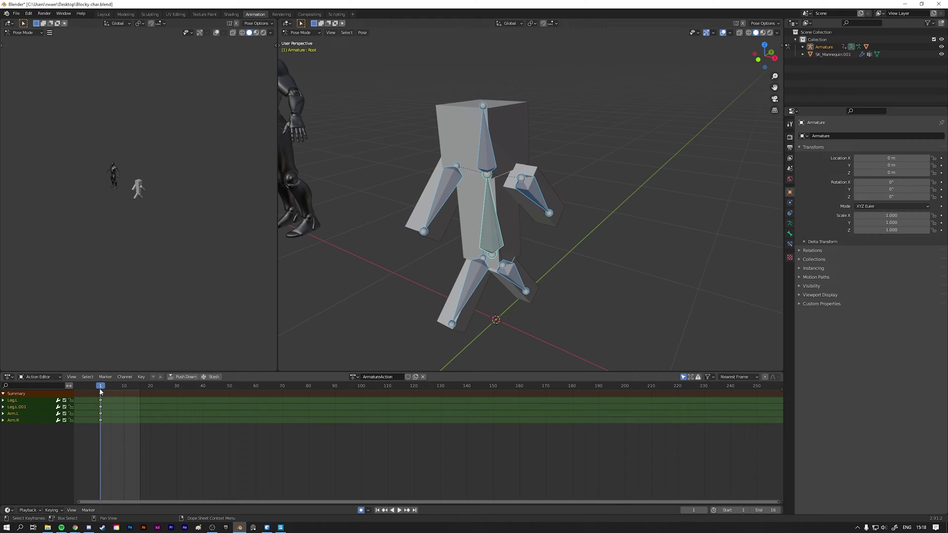
Copy the frame-1 keys to frame 16 and play back to preview the loop.
key(a)
key(ctrl+c)
drag(120, 386, 141, 388)
key(space)
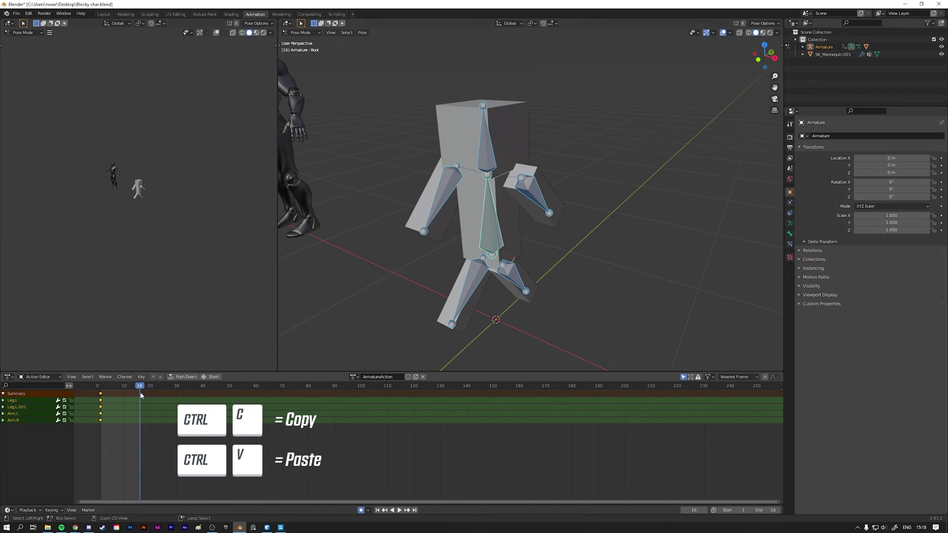
key(ctrl+v)
drag(141, 390, 100, 391)
key(space)
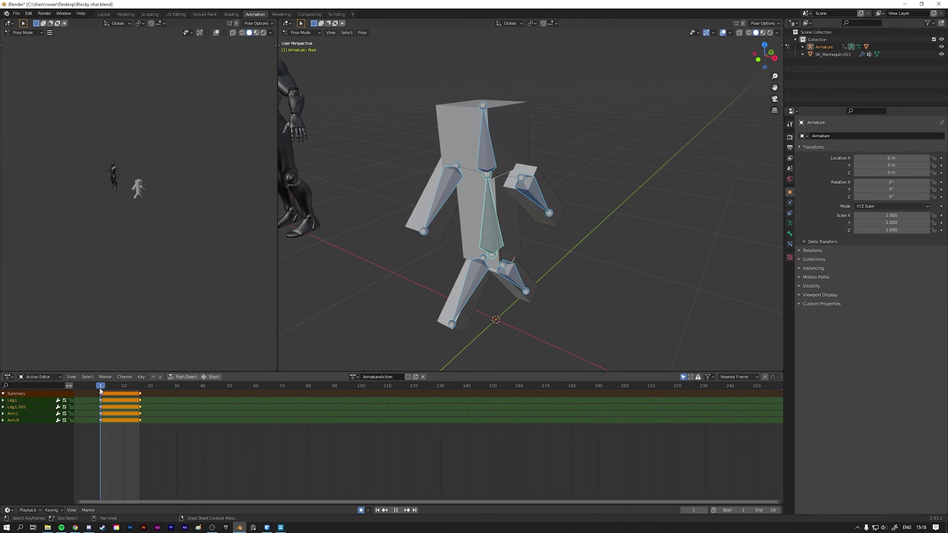
key(space)
At frame 10, rotate Leg.L and Leg.L.001 about X into the opposite stride.
drag(141, 389, 124, 389)
shift+middle_drag(556, 284, 545, 302)
middle_drag(494, 213, 548, 266)
key(alt+a)
click(525, 265)
middle_drag(588, 239, 547, 250)
key(r)
key(x)
click(582, 177)
click(463, 254)
key(r)
key(x)
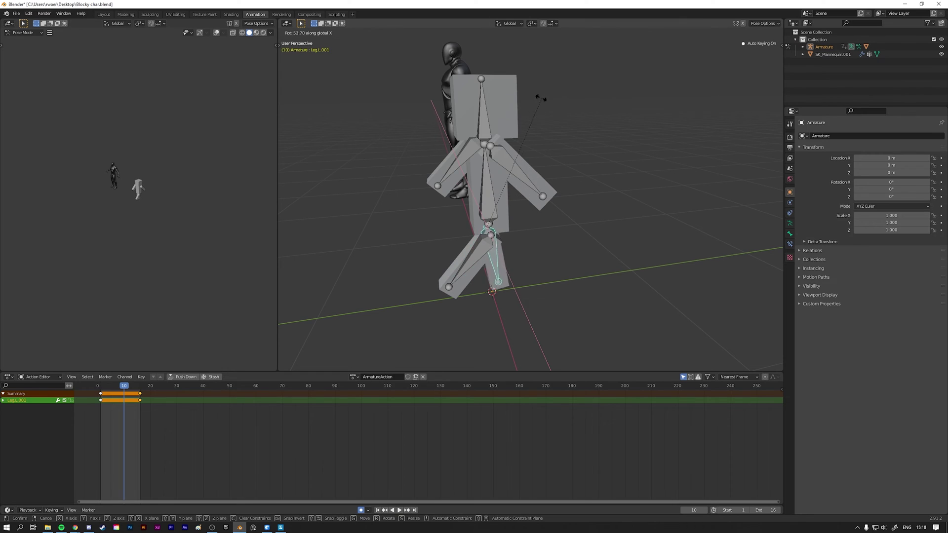
click(473, 95)
Swing Arm.L and Arm.R the opposite way about X at frame 10, then select that keyframe.
click(517, 171)
key(r)
key(x)
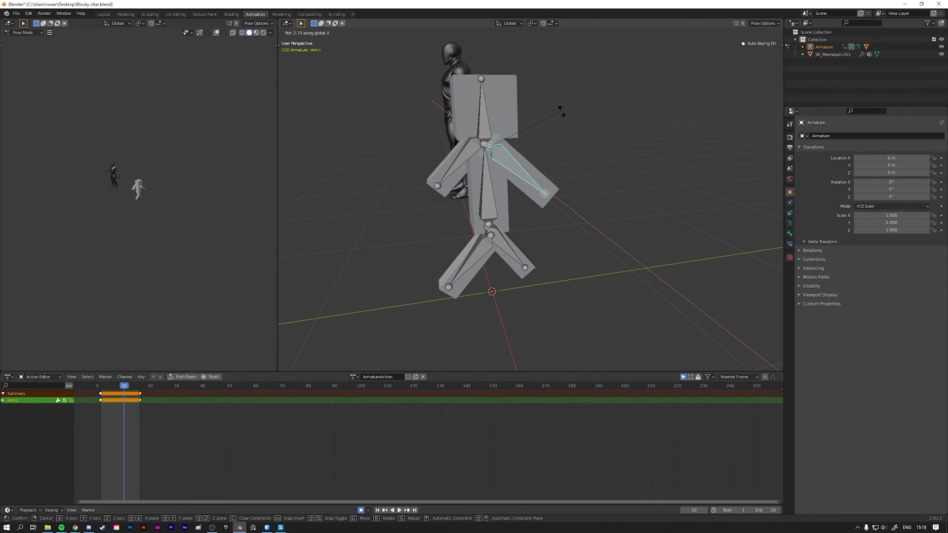
click(566, 285)
click(463, 153)
key(r)
key(x)
click(490, 65)
middle_drag(496, 239, 229, 373)
click(125, 393)
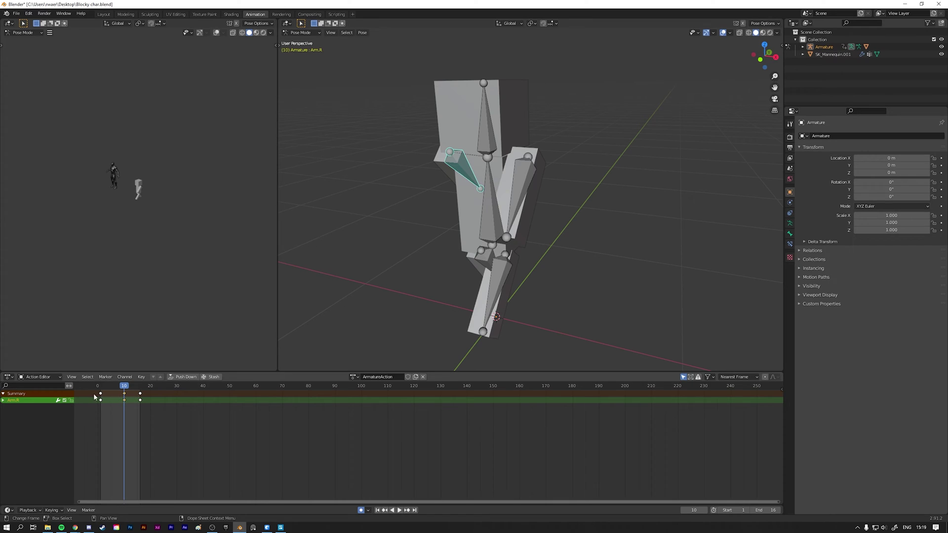